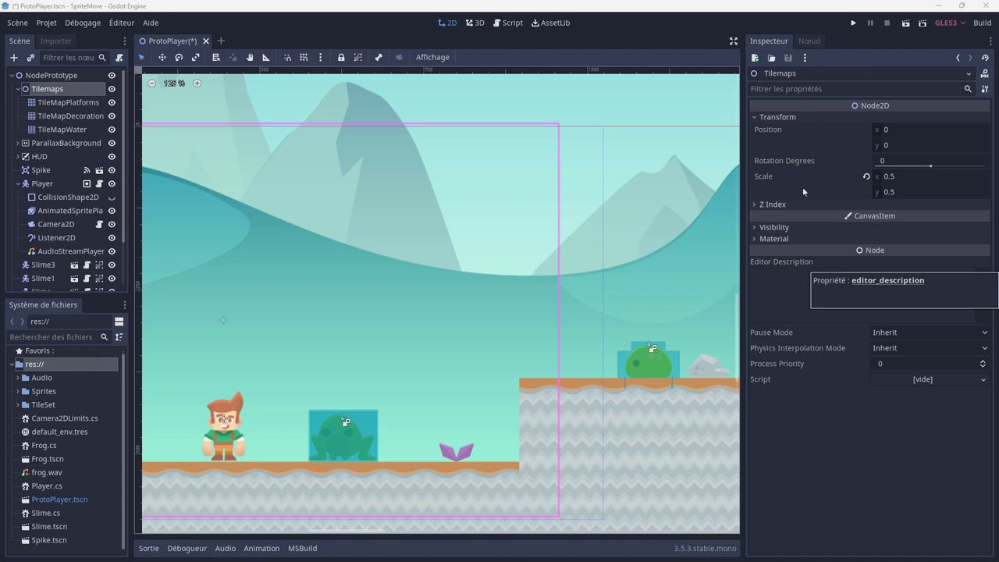
Run the game, run and jump the player right into the frogs until health hits 80%, then stop
{"action": "left_click", "coordinate": [853, 23]}
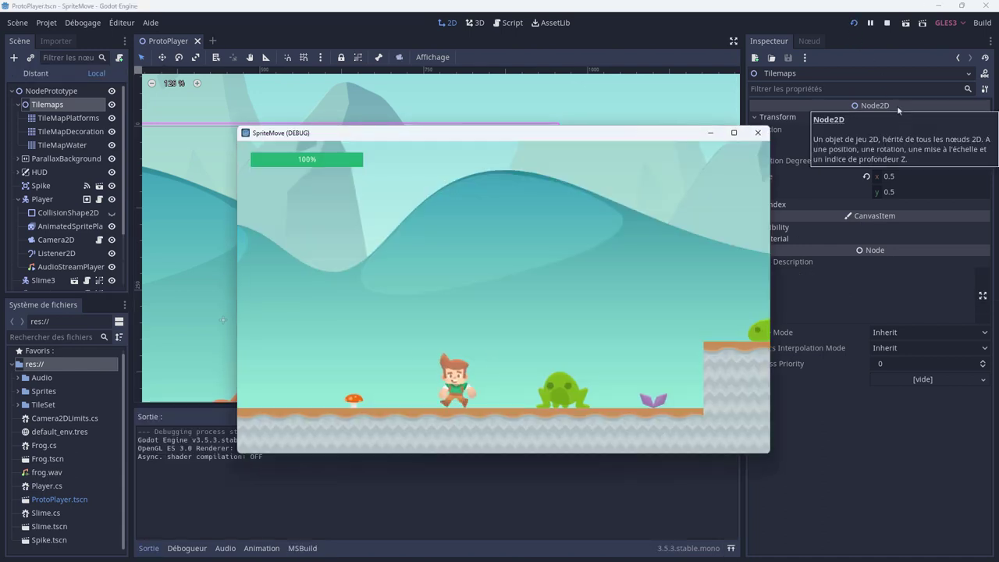
{"action": "key", "text": "Right"}
{"action": "key", "text": "space"}
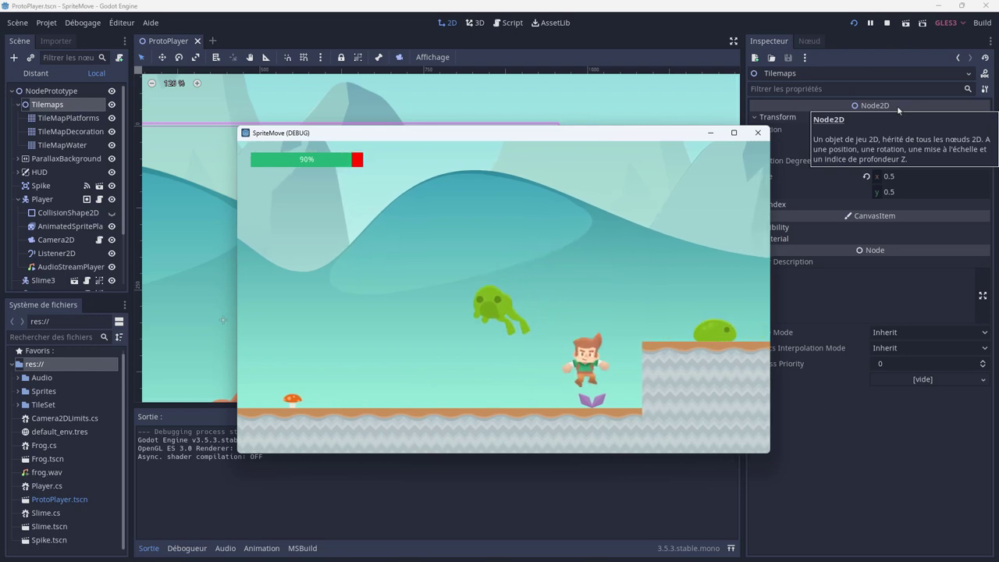
{"action": "key", "text": "Right"}
{"action": "key", "text": "space"}
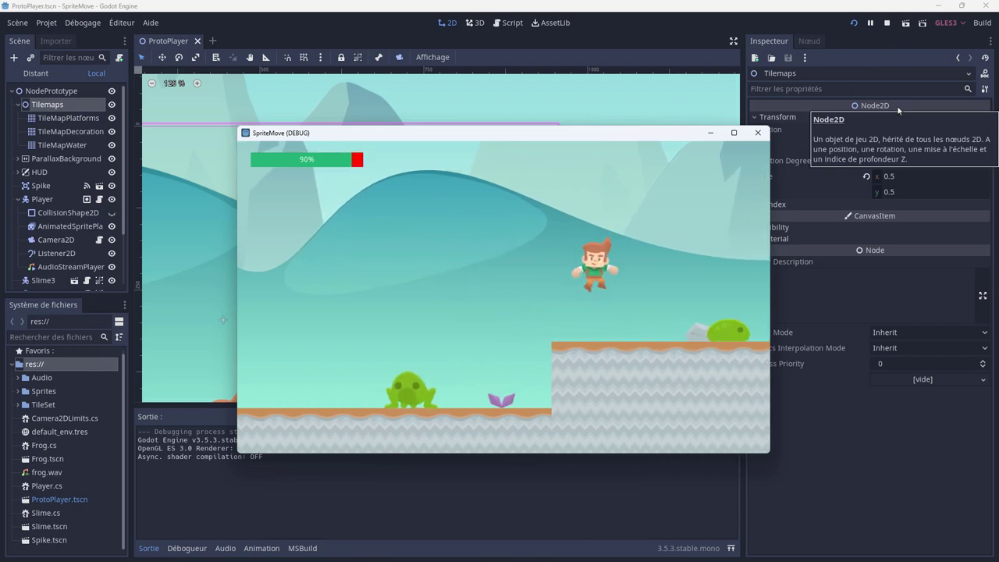
{"action": "key", "text": "Right"}
{"action": "key", "text": "space"}
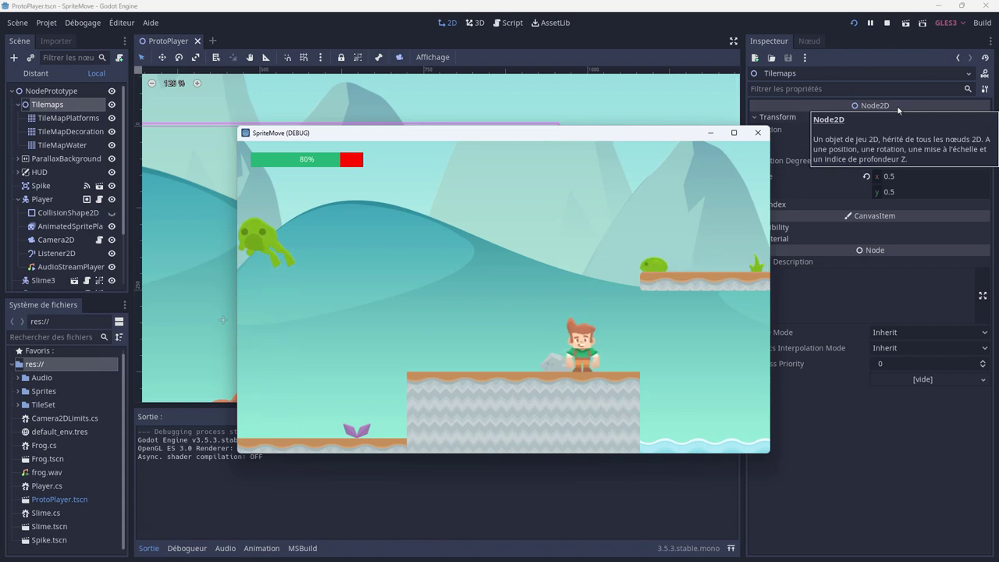
{"action": "key", "text": "Right"}
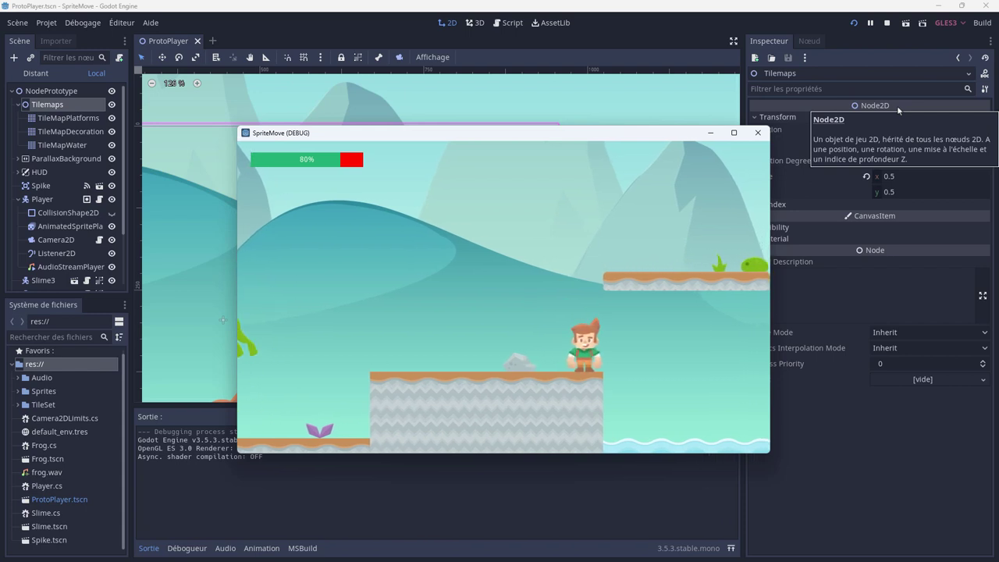
{"action": "key", "text": "Right"}
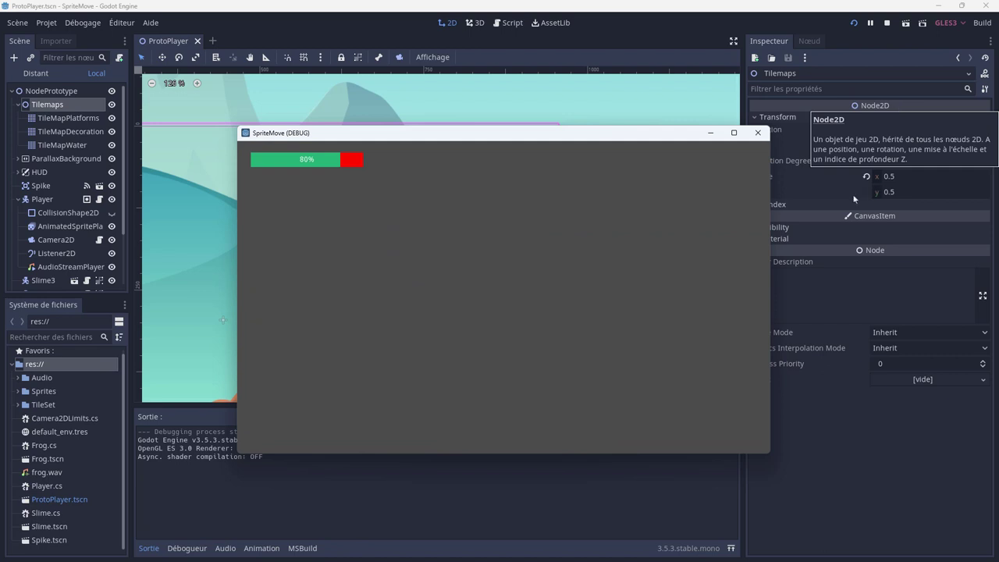
{"action": "left_click", "coordinate": [757, 133]}
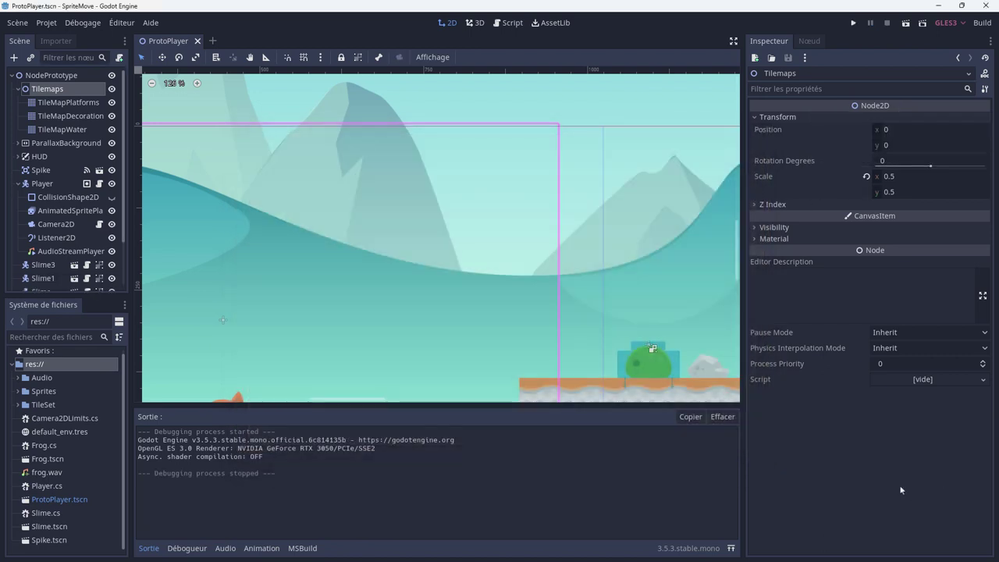
Zoom out and pan the viewport to the water, then select TileMapWater
{"action": "scroll", "coordinate": [607, 357], "scroll_direction": "down", "scroll_amount": 2}
{"action": "mouse_move", "coordinate": [606, 357]}
{"action": "middle_mouse_down"}
{"action": "mouse_move", "coordinate": [578, 323]}
{"action": "mouse_move", "coordinate": [366, 348]}
{"action": "middle_mouse_up"}
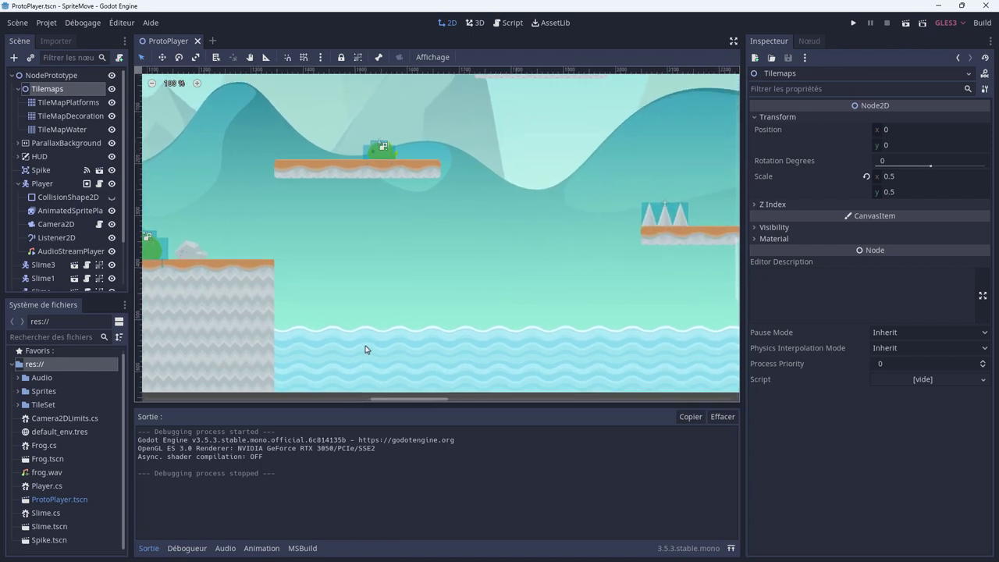
{"action": "left_click", "coordinate": [70, 130]}
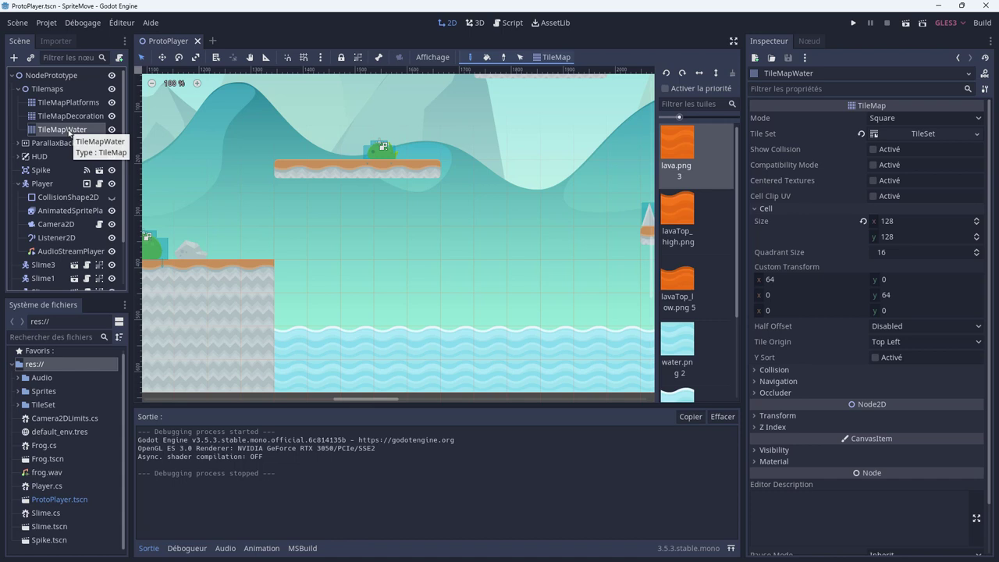
Draw a rectangular collision shape over the top of the waterTop tile and launch the game
{"action": "left_click", "coordinate": [913, 137]}
{"action": "left_click", "coordinate": [180, 465]}
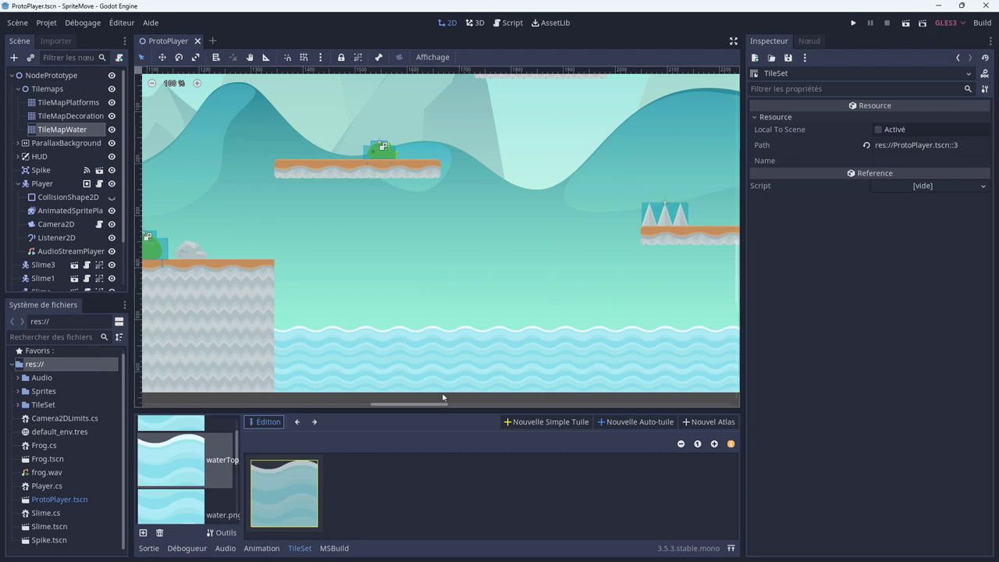
{"action": "left_click", "coordinate": [285, 472]}
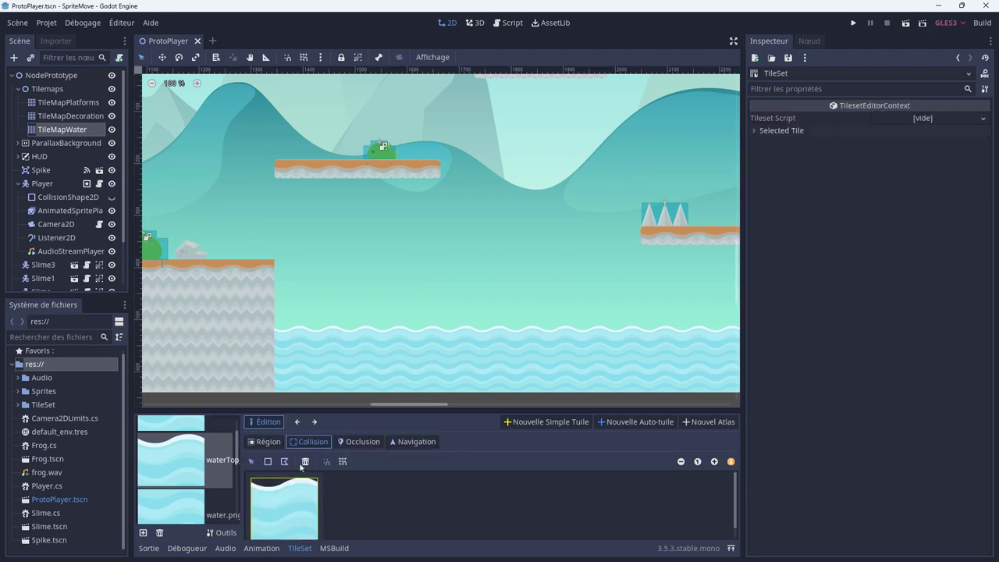
{"action": "left_click_drag", "start_coordinate": [255, 490], "coordinate": [318, 512]}
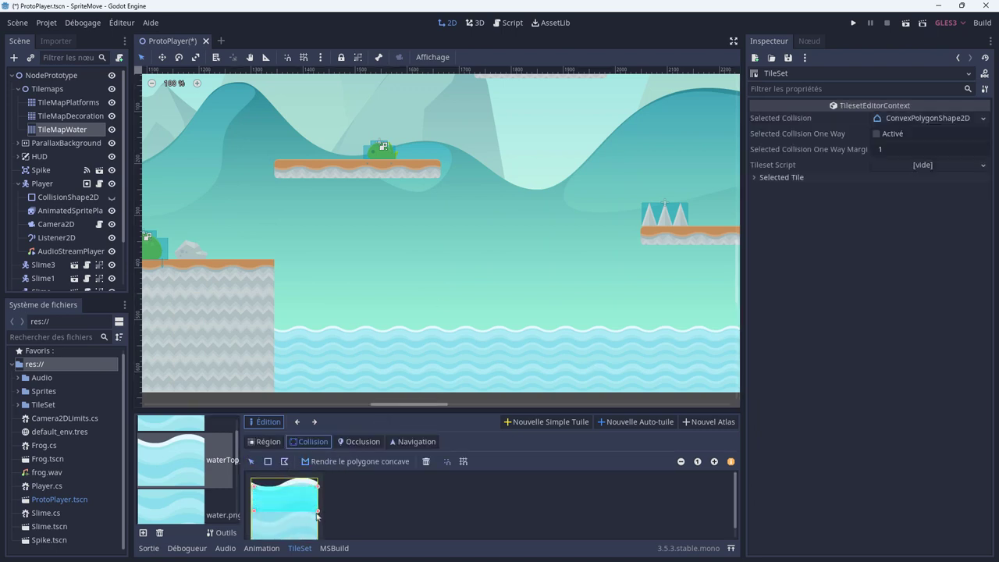
{"action": "left_click", "coordinate": [853, 23]}
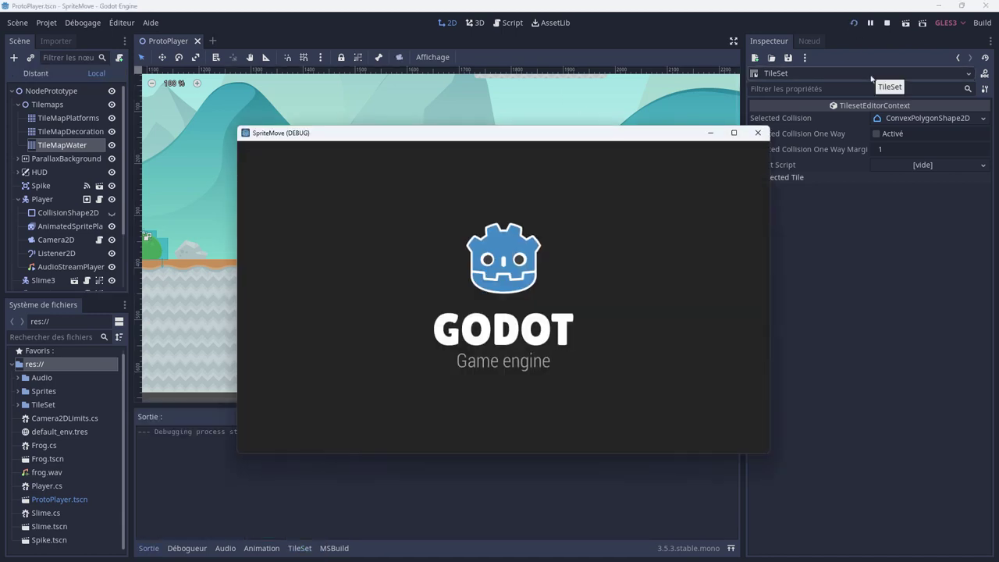
Walk the player right across the water surface at full health, then stop the game
{"action": "key", "text": "Right"}
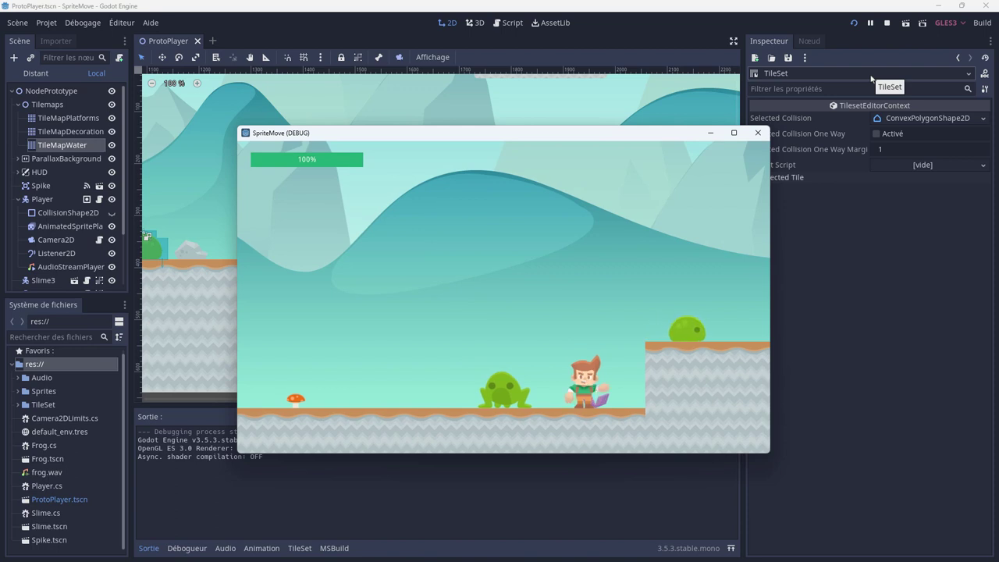
{"action": "key", "text": "Right"}
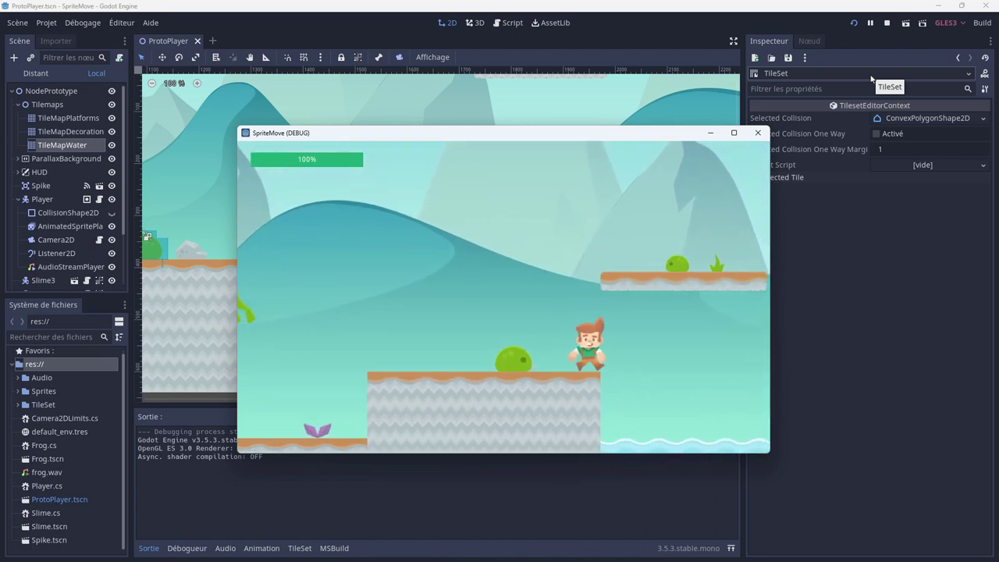
{"action": "key", "text": "Right"}
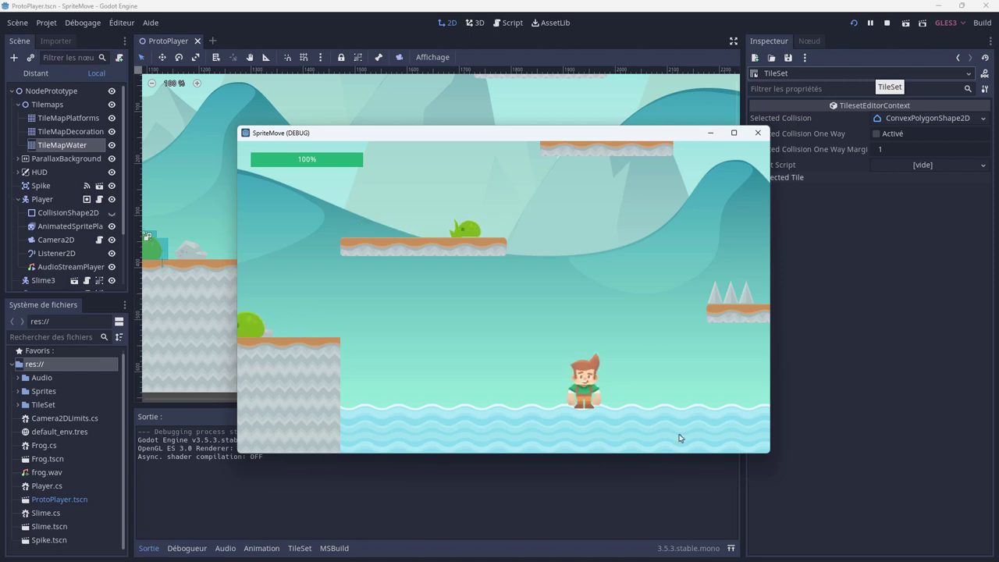
{"action": "left_click", "coordinate": [760, 135]}
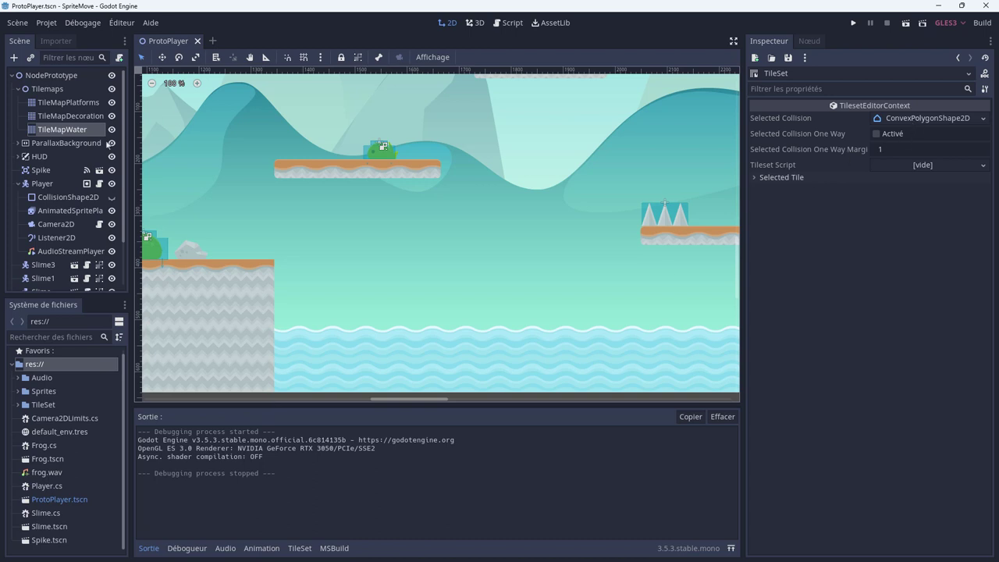
Delete the waterTop tile's collision polygon in the TileMapWater tile set
{"action": "left_click", "coordinate": [73, 130]}
{"action": "left_click", "coordinate": [922, 134]}
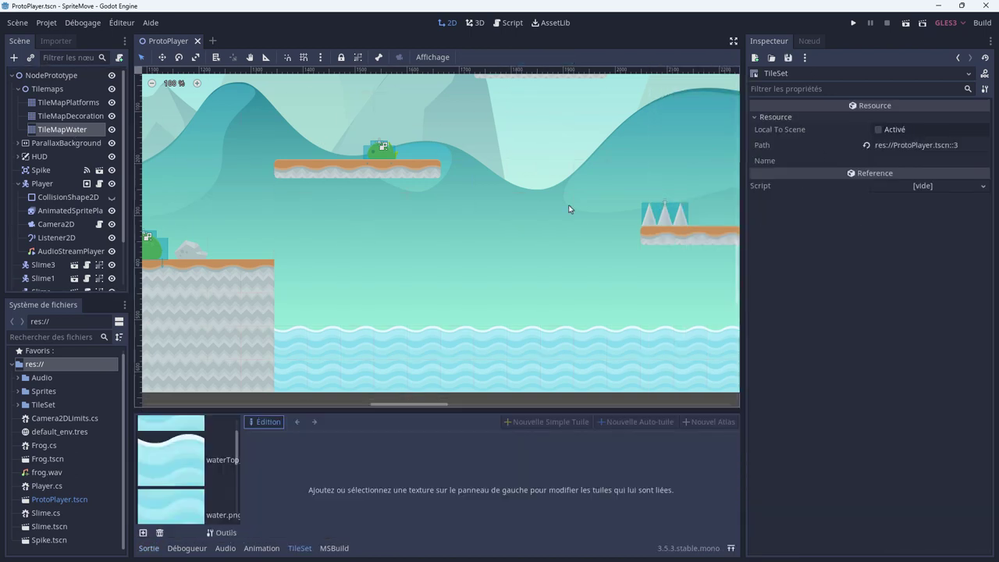
{"action": "left_click", "coordinate": [186, 469]}
{"action": "left_click", "coordinate": [312, 482]}
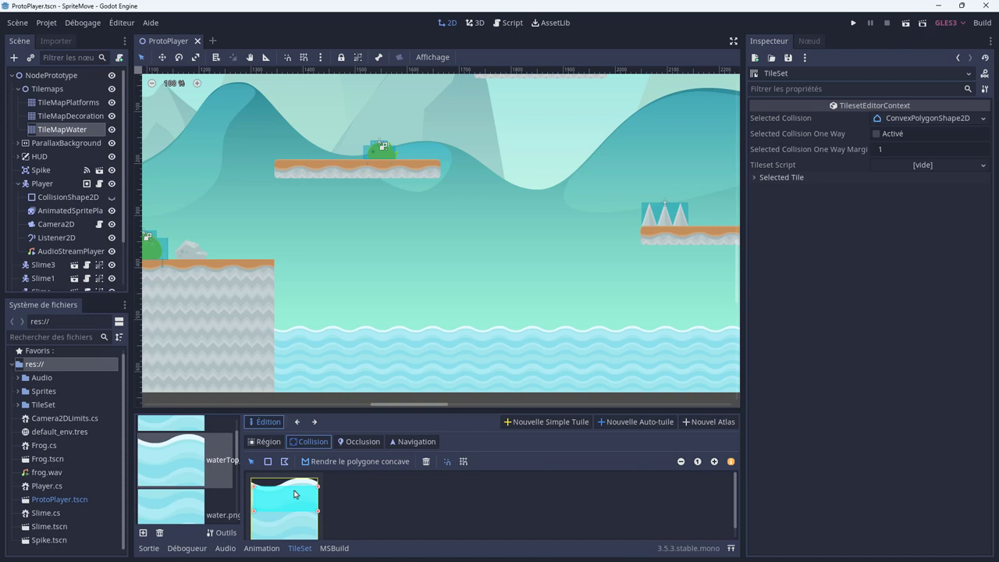
{"action": "left_click", "coordinate": [426, 461]}
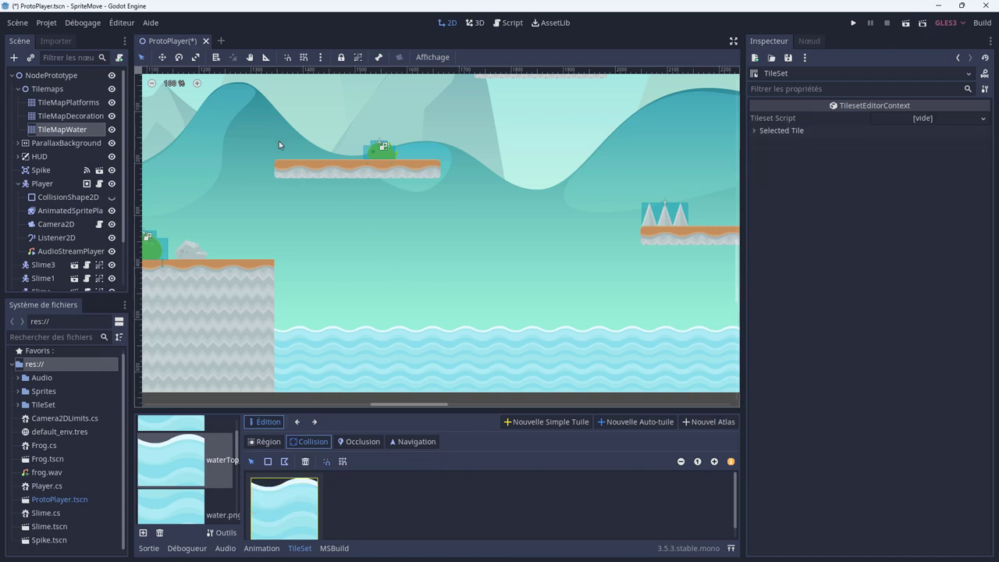
Add an Area2D node and make it a child of TileMapWater
{"action": "right_click", "coordinate": [74, 135]}
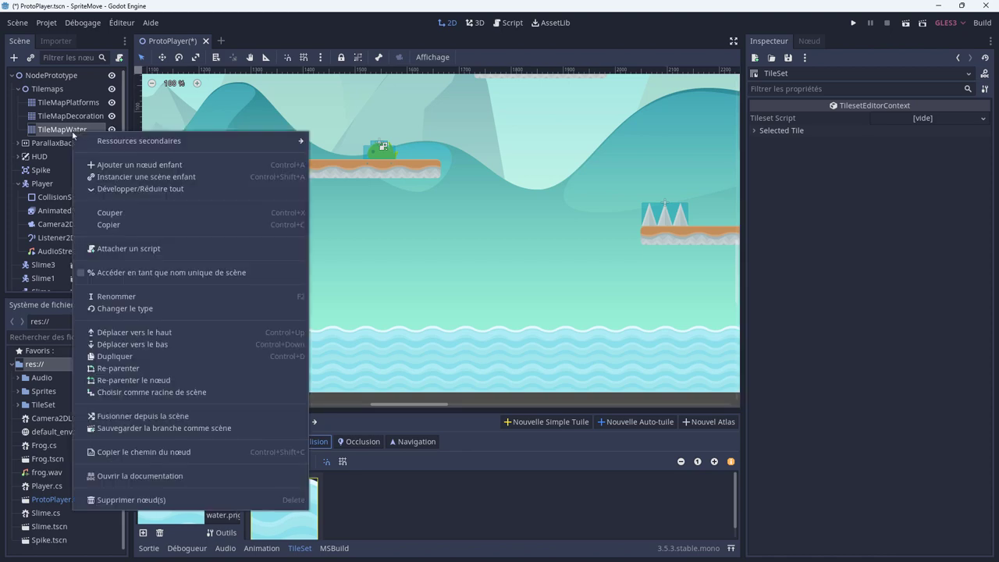
{"action": "left_click", "coordinate": [114, 166]}
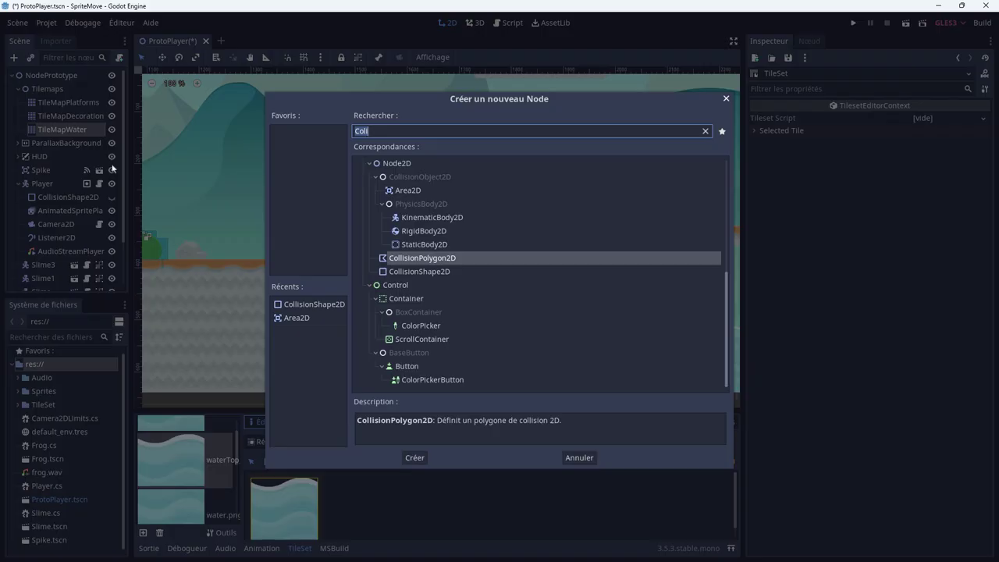
{"action": "type", "text": "a"}
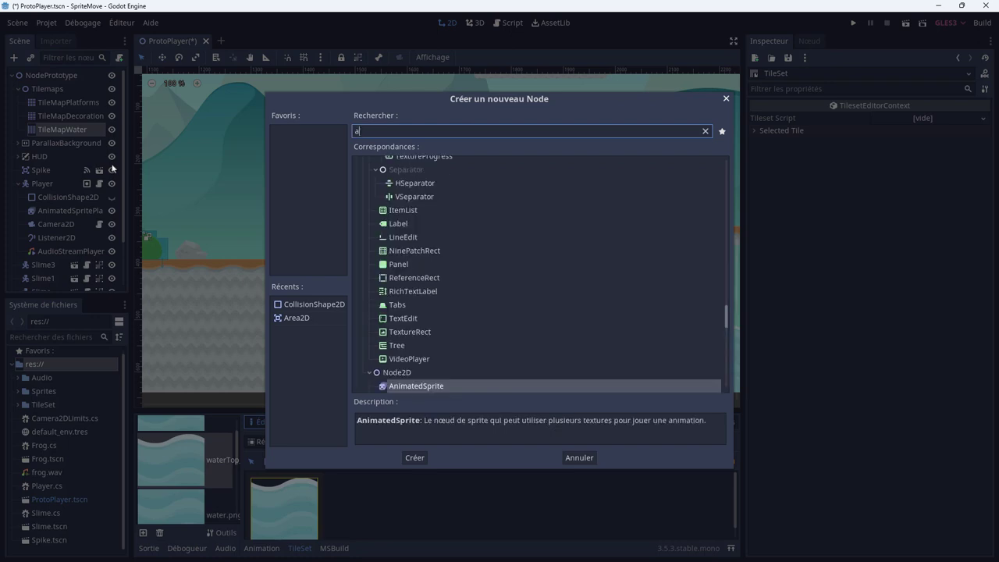
{"action": "type", "text": "re"}
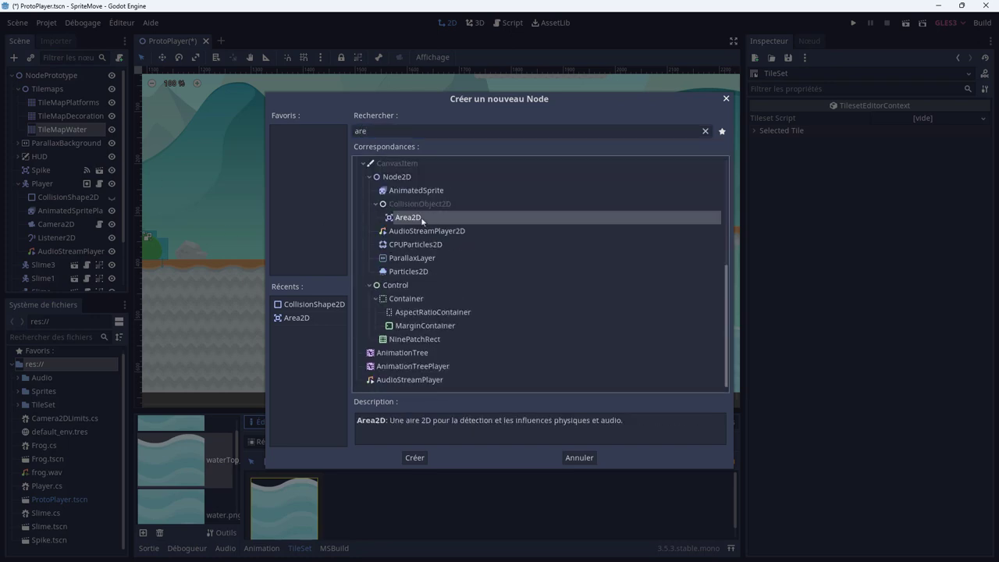
{"action": "double_click", "coordinate": [422, 222]}
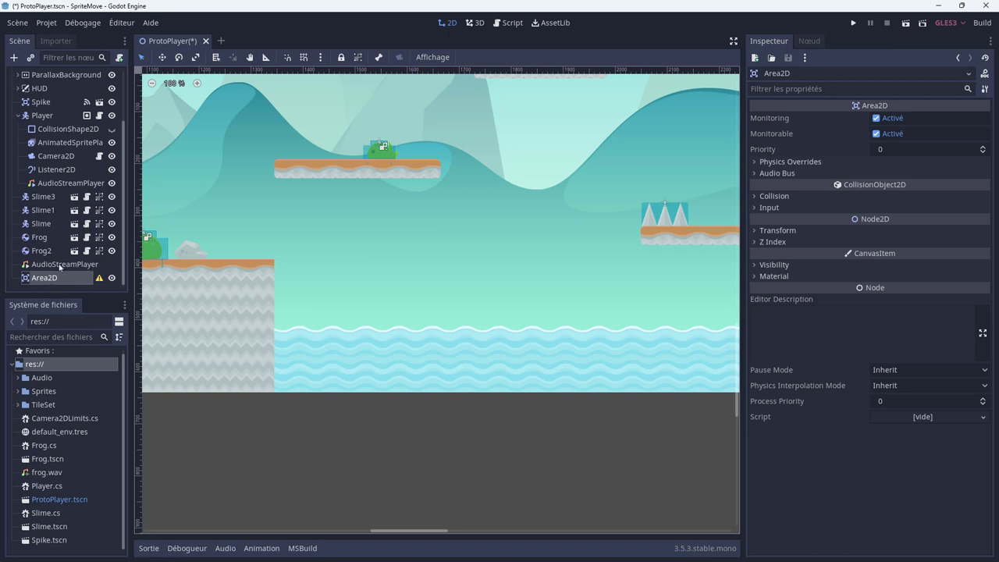
{"action": "left_click_drag", "start_coordinate": [40, 282], "coordinate": [70, 92]}
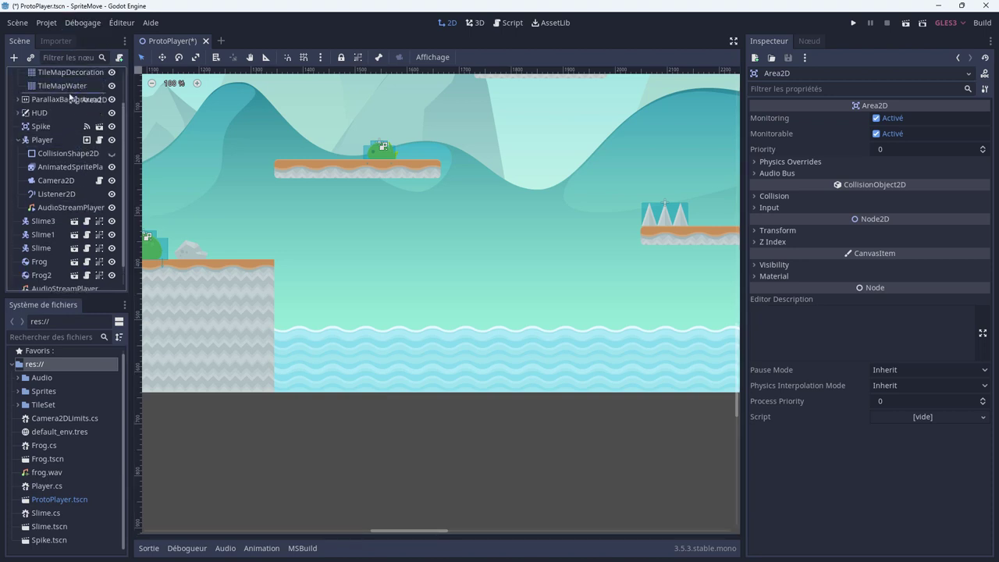
{"action": "left_click_drag", "start_coordinate": [70, 92], "coordinate": [77, 114]}
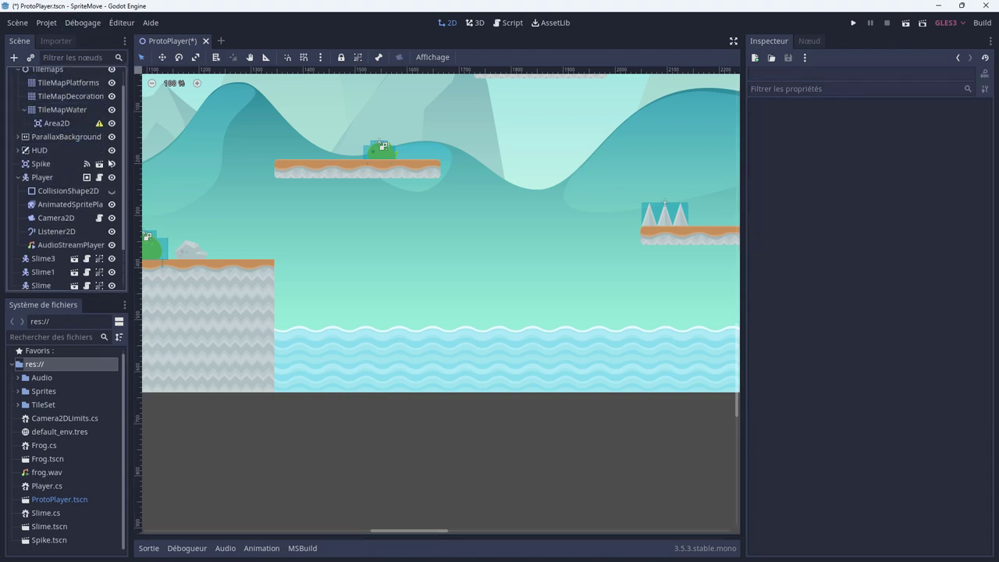
Add a CollisionShape2D child under the Area2D
{"action": "left_click", "coordinate": [74, 125]}
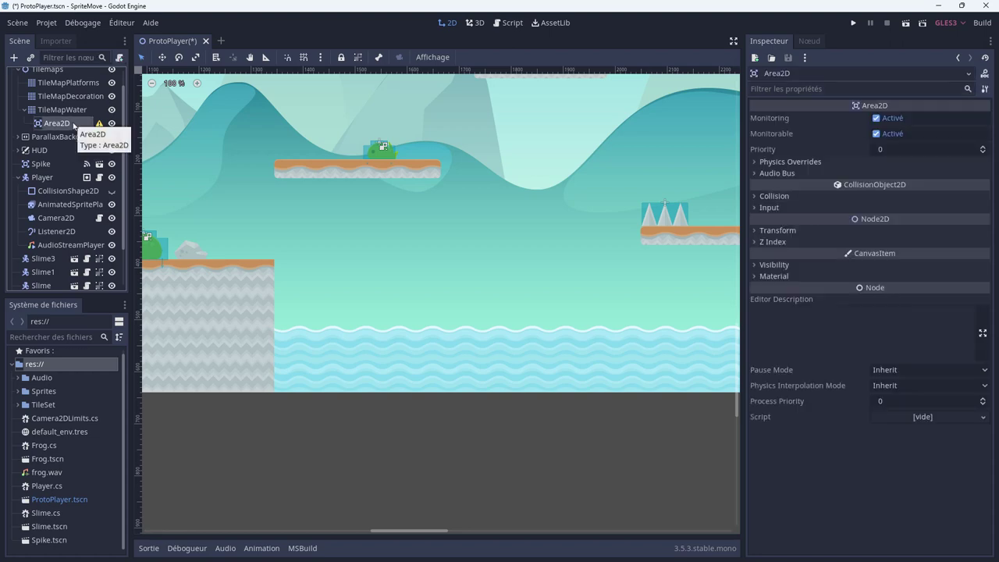
{"action": "right_click", "coordinate": [74, 125]}
{"action": "left_click", "coordinate": [95, 133]}
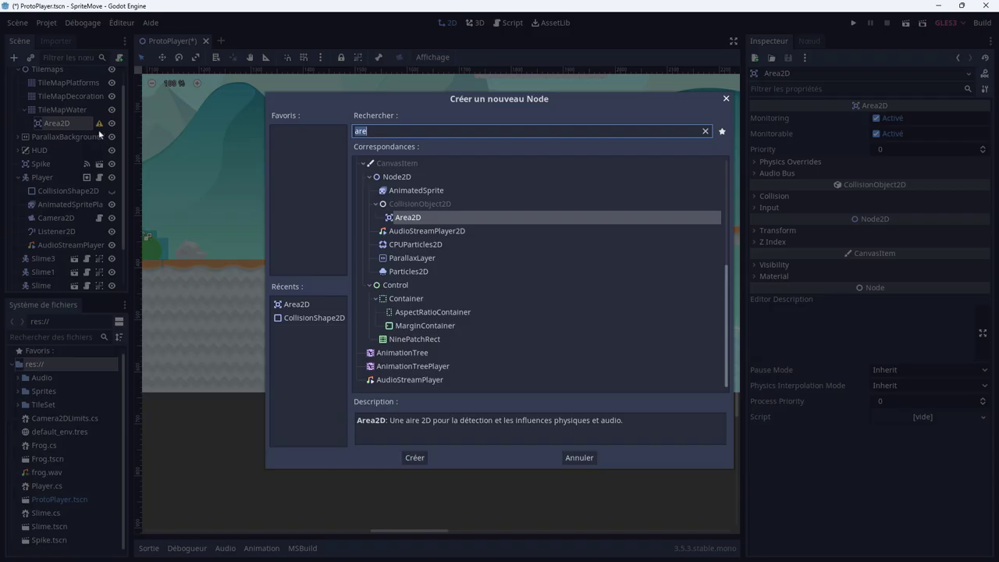
{"action": "double_click", "coordinate": [306, 318]}
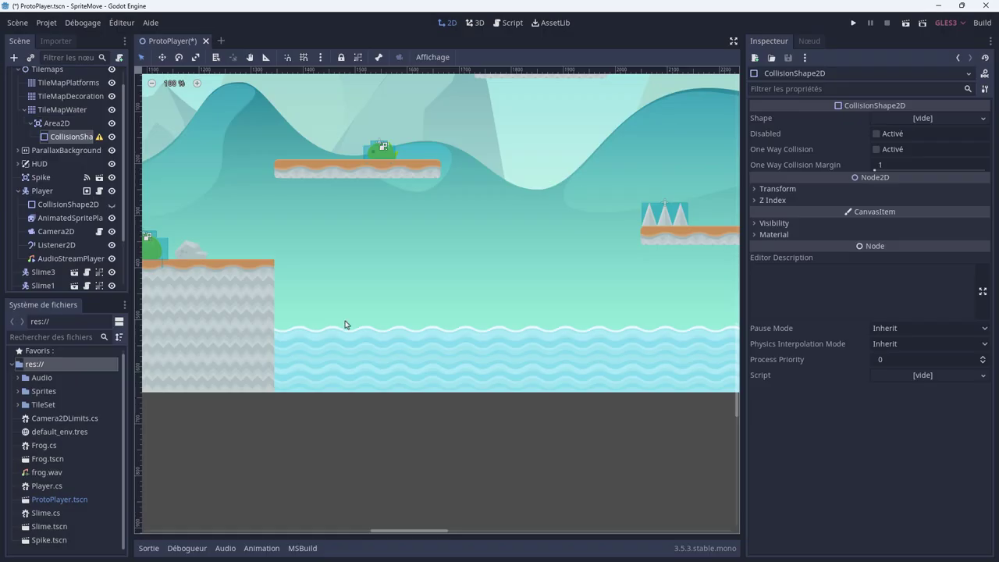
Assign a New RectangleShape2D to the CollisionShape2D to clear its missing-shape warning
{"action": "left_click", "coordinate": [100, 138]}
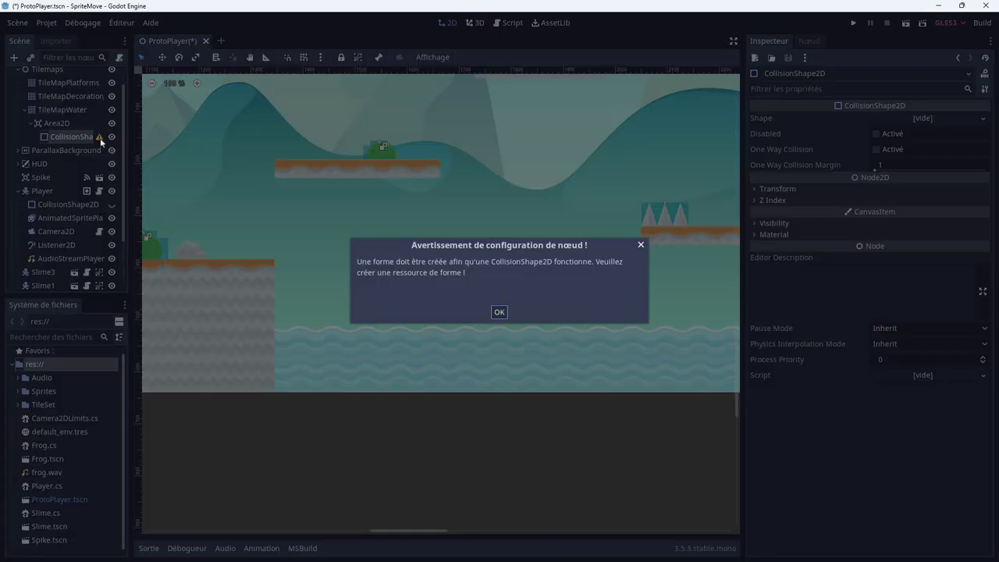
{"action": "left_click", "coordinate": [497, 314]}
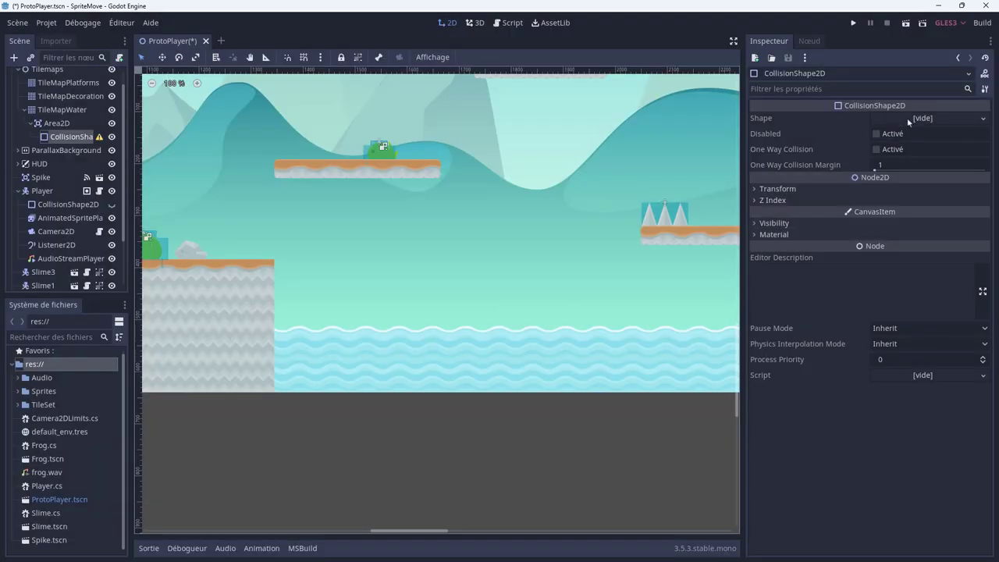
{"action": "left_click", "coordinate": [907, 117]}
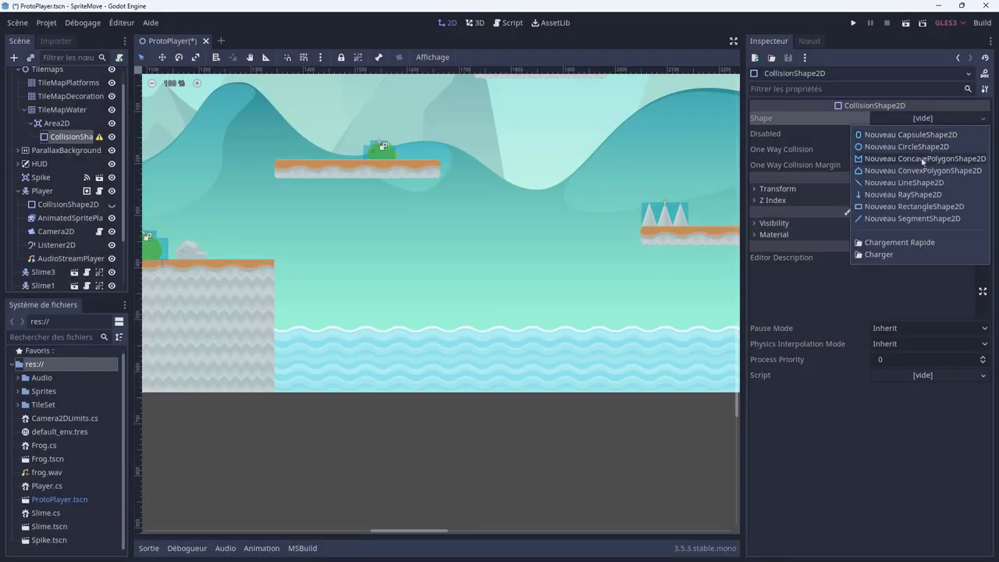
{"action": "left_click", "coordinate": [913, 206]}
{"action": "double_click", "coordinate": [56, 124]}
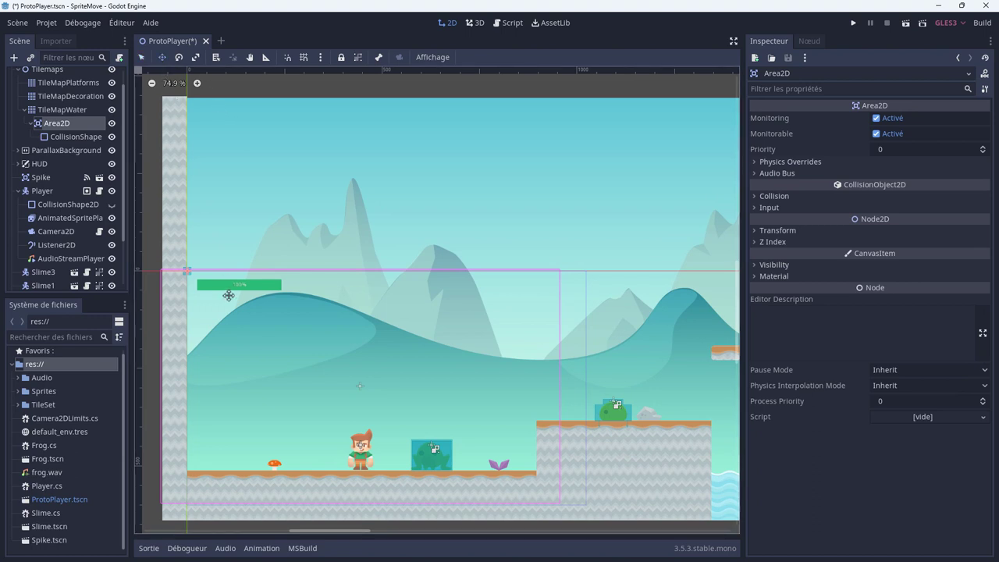
Stretch the collision rectangle to fill the water pool from surface to bottom, ledge to ledge
{"action": "left_click_drag", "start_coordinate": [186, 271], "coordinate": [718, 484]}
{"action": "middle_click_drag", "start_coordinate": [356, 350], "coordinate": [234, 315]}
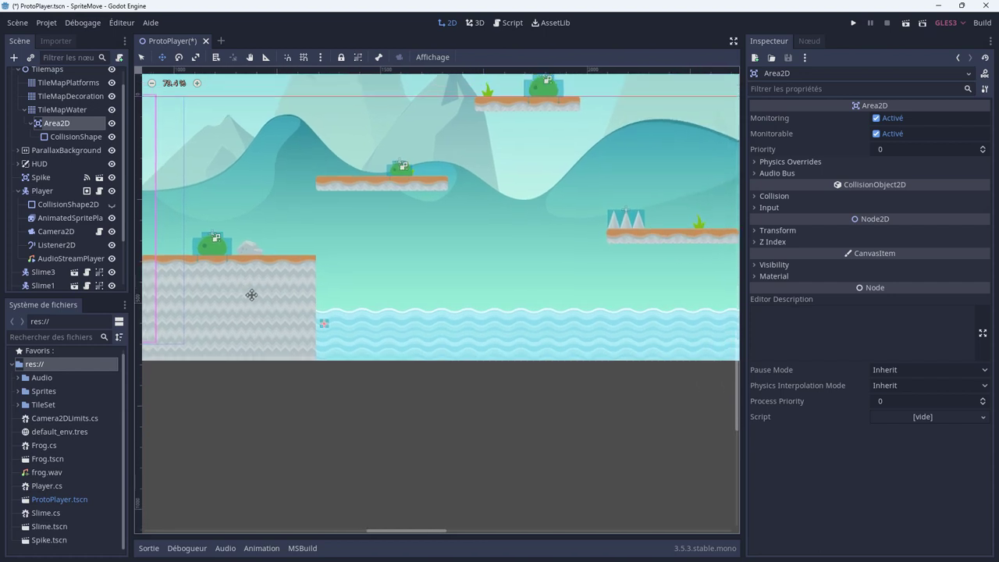
{"action": "left_click", "coordinate": [81, 141]}
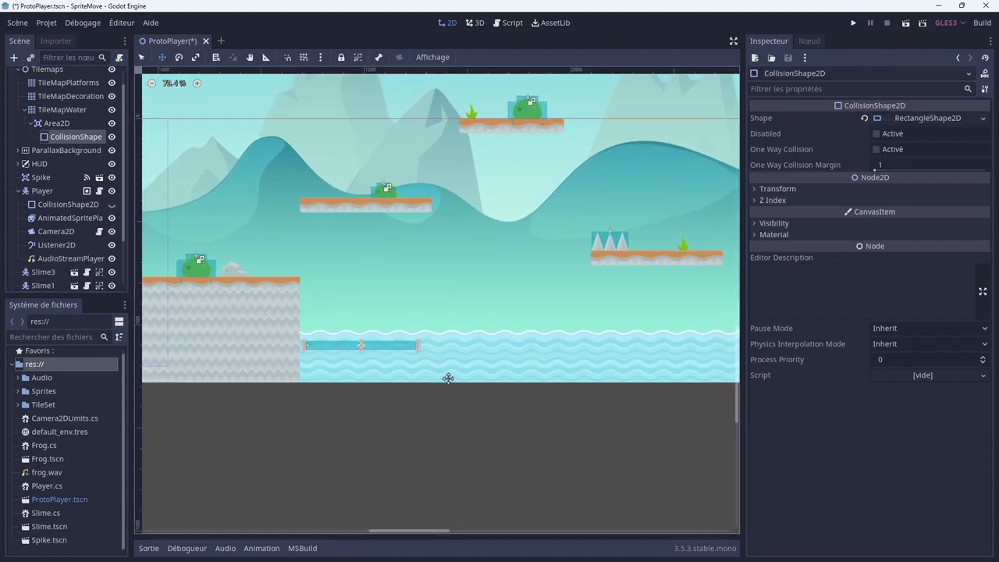
{"action": "left_click_drag", "start_coordinate": [311, 351], "coordinate": [617, 378]}
{"action": "left_click_drag", "start_coordinate": [469, 349], "coordinate": [469, 378]}
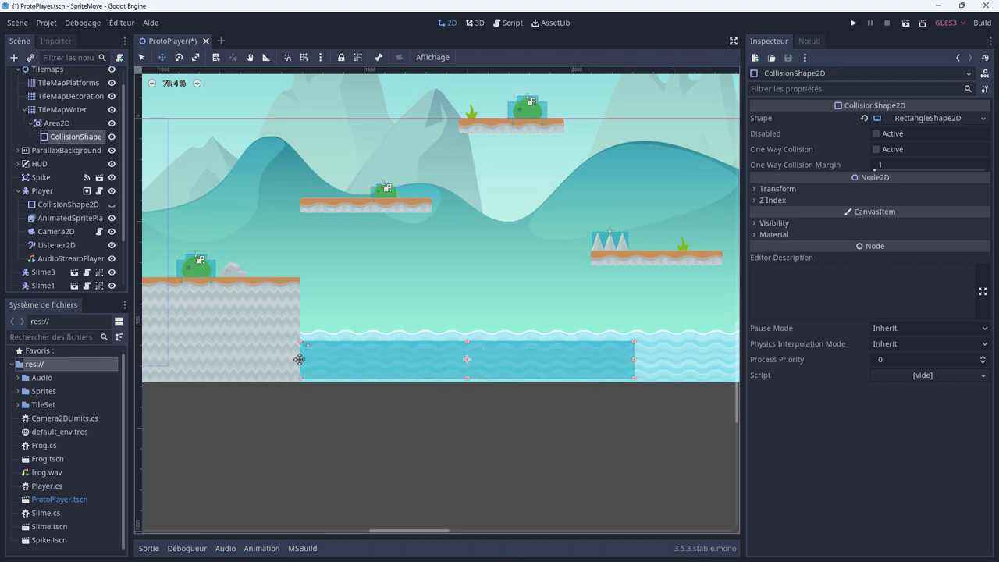
{"action": "middle_click_drag", "start_coordinate": [466, 395], "coordinate": [437, 402]}
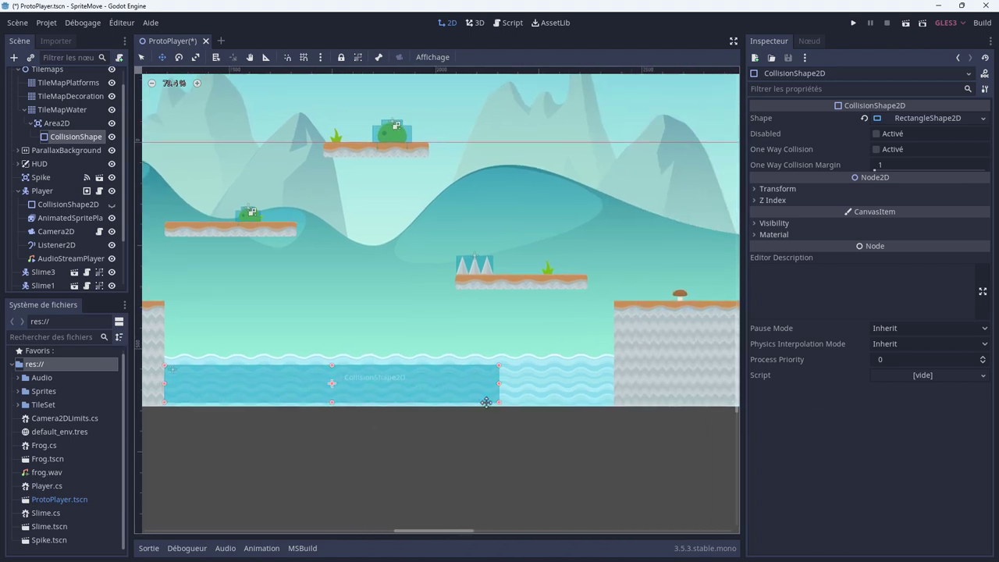
{"action": "left_click_drag", "start_coordinate": [500, 383], "coordinate": [615, 387]}
{"action": "left_click_drag", "start_coordinate": [390, 366], "coordinate": [395, 403]}
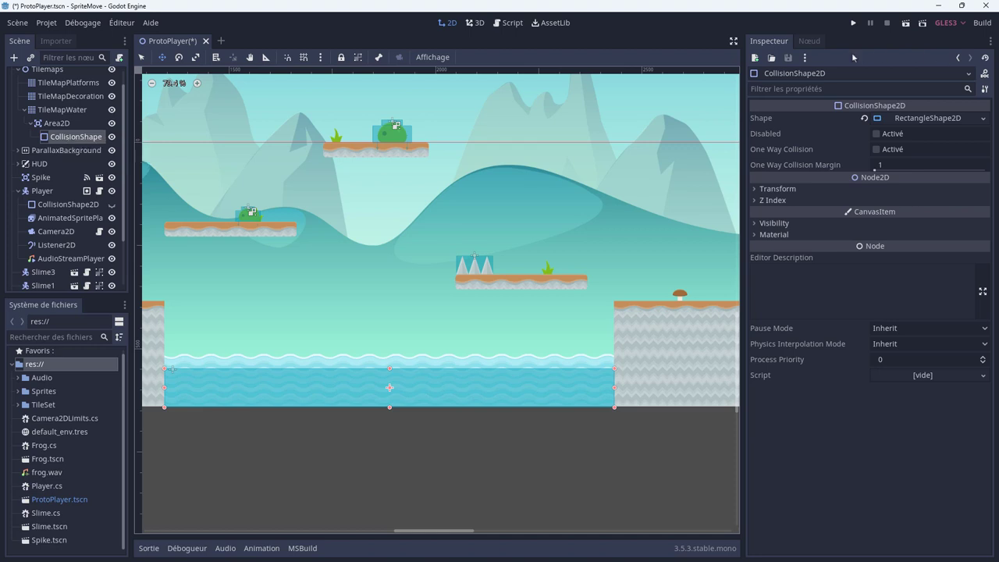
Show the Area2D's signals in the Node tab
{"action": "left_click", "coordinate": [809, 41]}
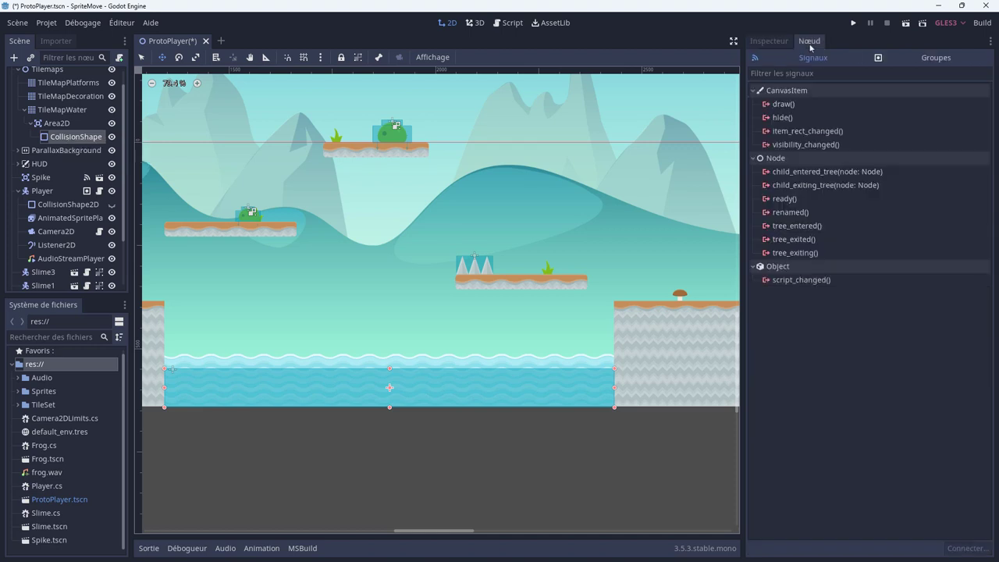
{"action": "left_click", "coordinate": [75, 125]}
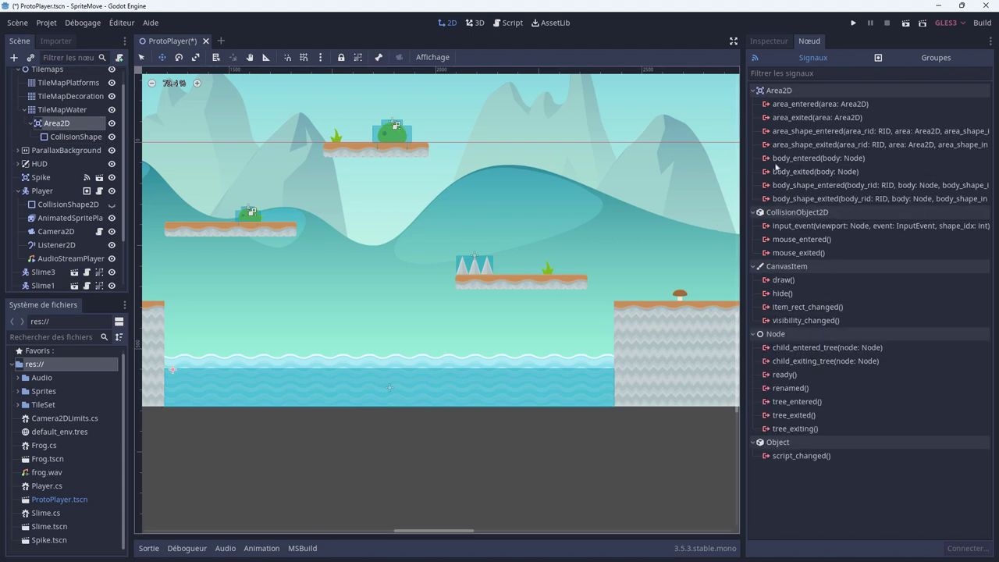
{"action": "mouse_move", "coordinate": [791, 164]}
Review the Player node's signals and groups, then return to the Area2D's signals
{"action": "left_click", "coordinate": [43, 191]}
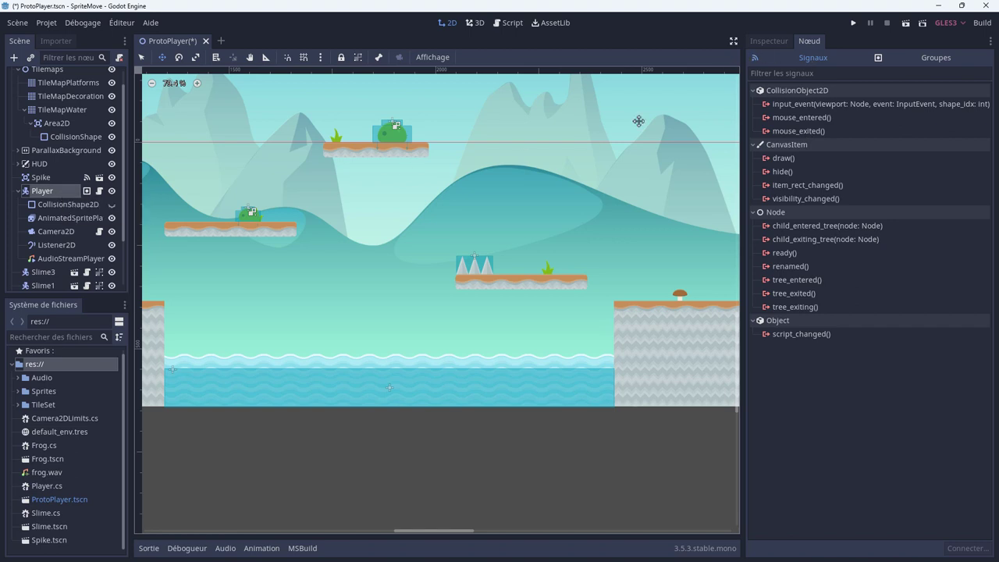
{"action": "left_click", "coordinate": [932, 59]}
{"action": "left_click", "coordinate": [769, 43]}
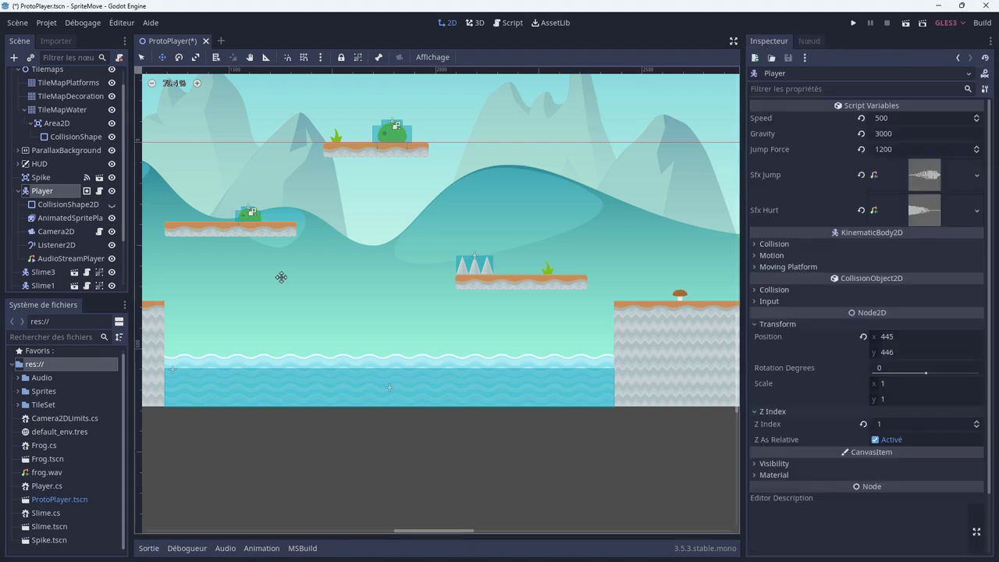
{"action": "left_click", "coordinate": [57, 122]}
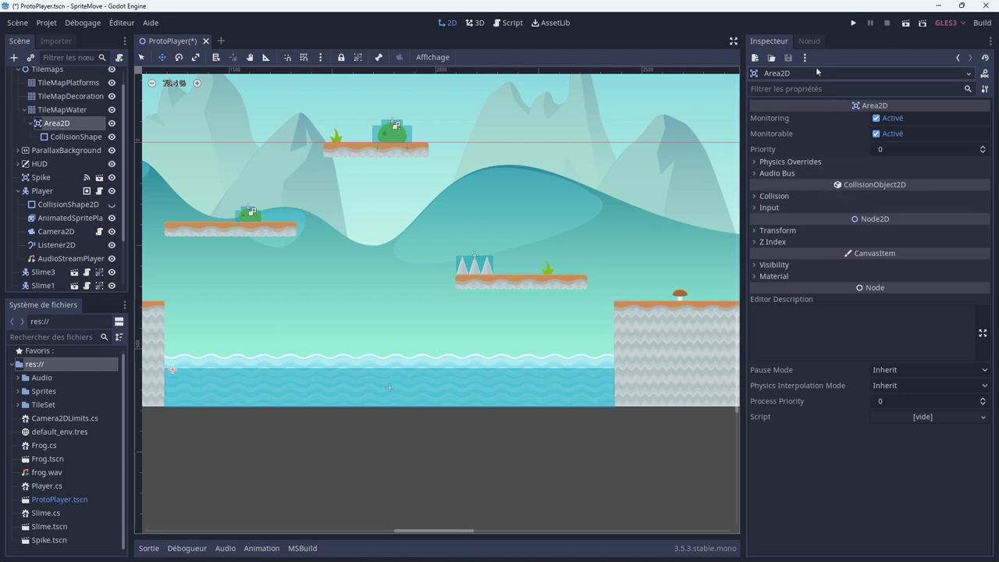
{"action": "left_click", "coordinate": [810, 41]}
Start connecting the Area2D's body_entered signal
{"action": "left_click", "coordinate": [808, 59]}
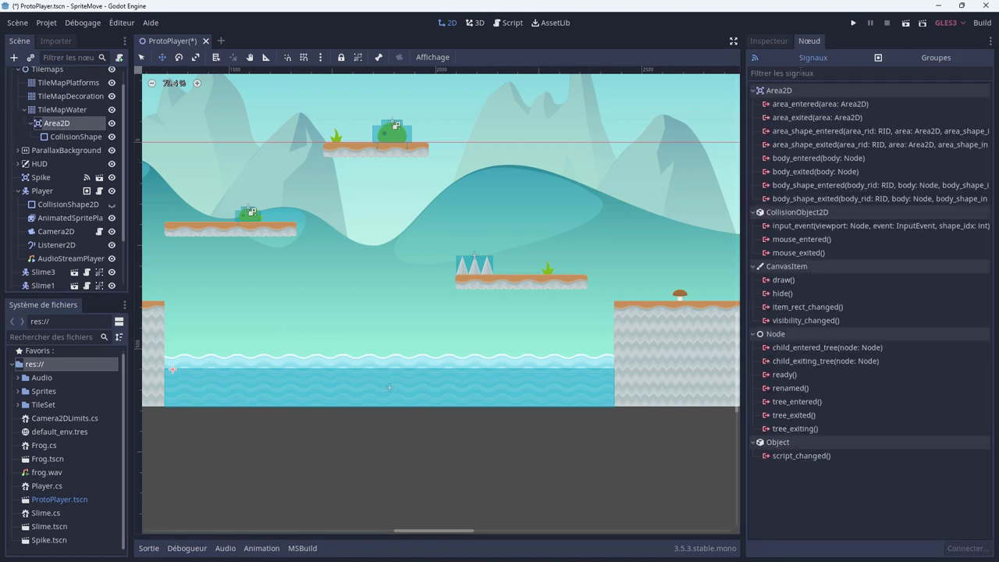
{"action": "left_click", "coordinate": [795, 162]}
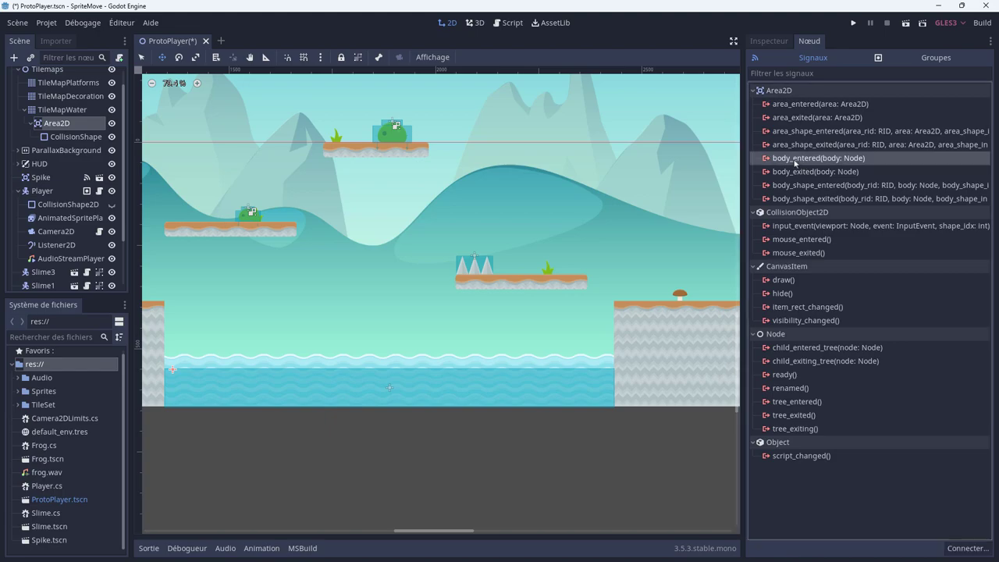
{"action": "double_click", "coordinate": [810, 160]}
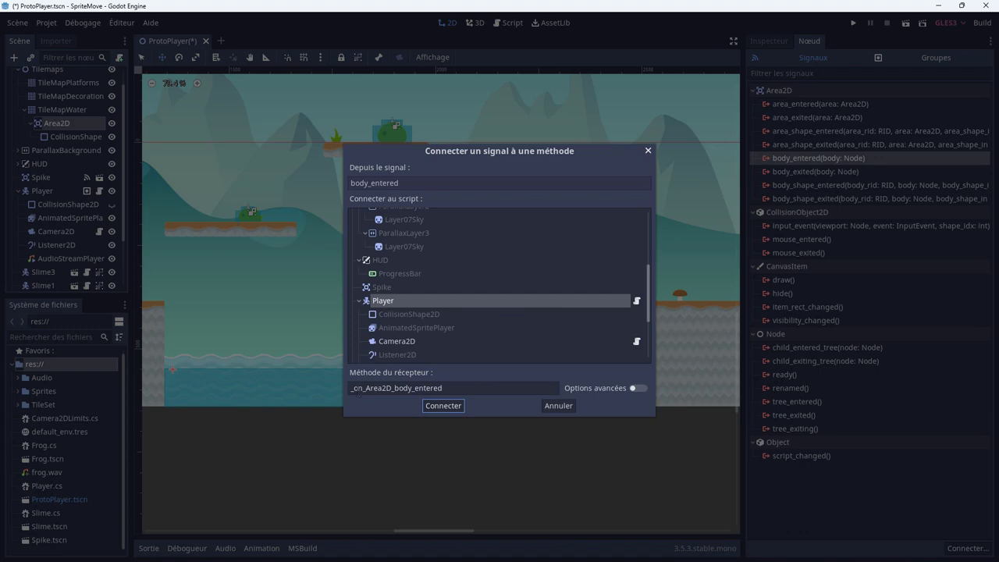
Rename the receiver method to OnArea2DbodyEntered, copy it, and connect the signal to Player
{"action": "left_click", "coordinate": [353, 388]}
{"action": "key", "text": "Delete"}
{"action": "key", "text": "Delete"}
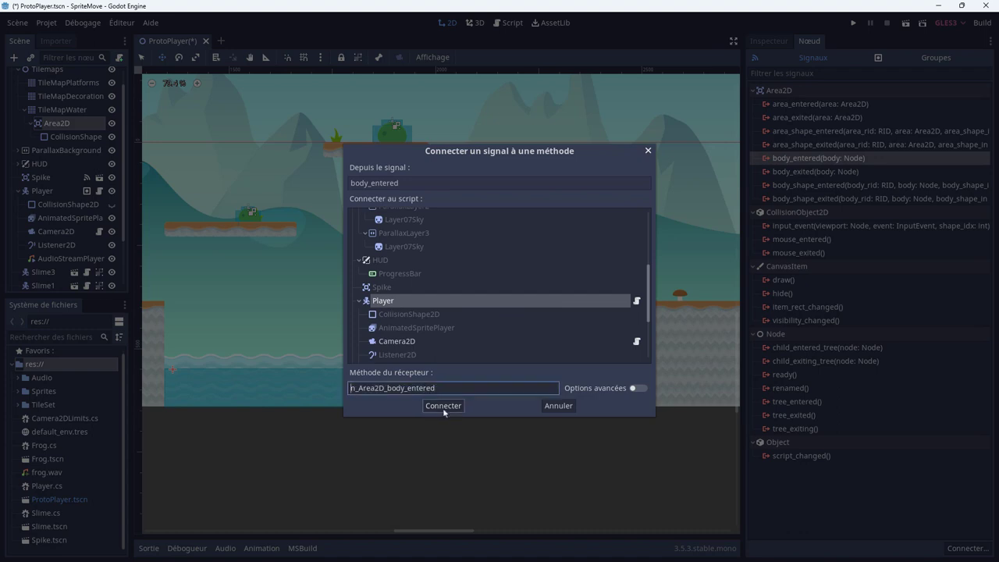
{"action": "type", "text": "O"}
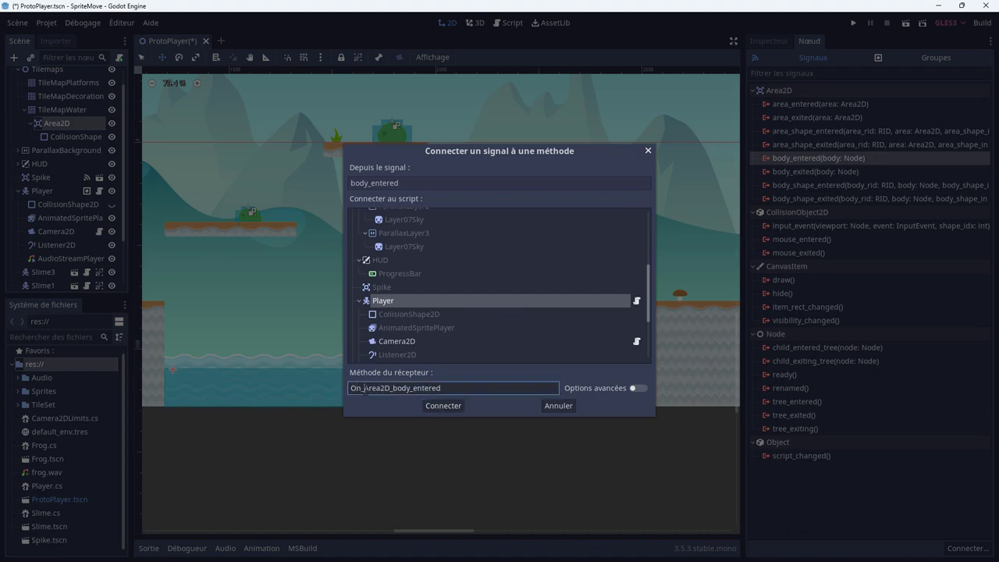
{"action": "key", "text": "BackSpace"}
{"action": "left_click", "coordinate": [389, 388]}
{"action": "key", "text": "BackSpace"}
{"action": "left_click", "coordinate": [407, 388]}
{"action": "key", "text": "BackSpace"}
{"action": "left_click_drag", "start_coordinate": [443, 388], "coordinate": [323, 382]}
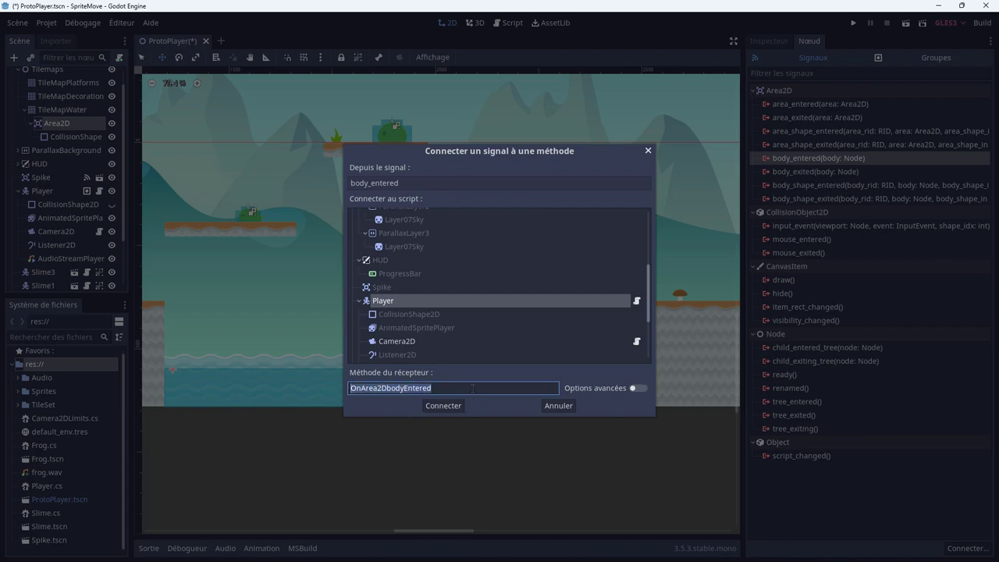
{"action": "left_click", "coordinate": [444, 406]}
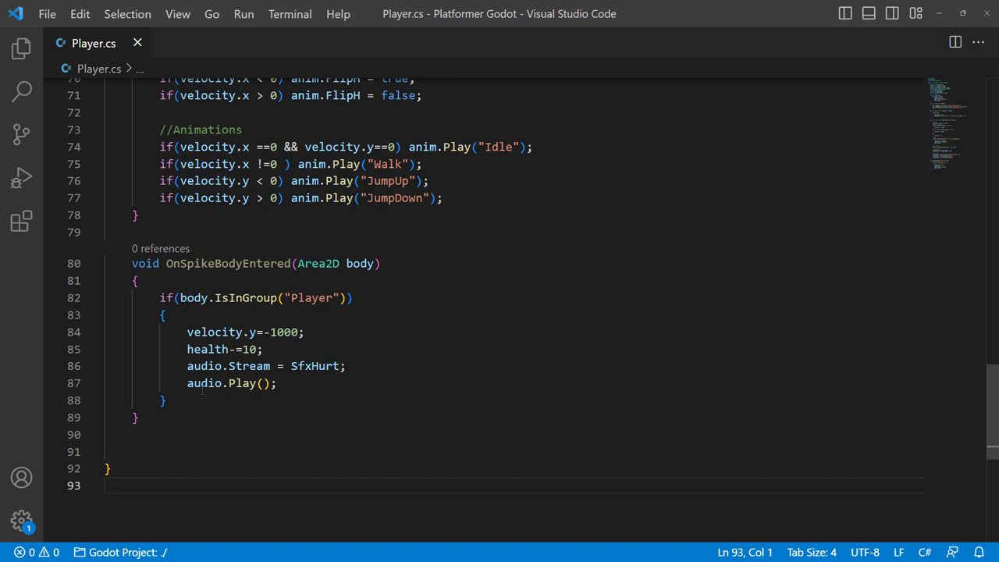
Add a new method void OnArea2DbodyEntered(Area2D body) below the spike handler, with its brace on its own line
{"action": "left_click", "coordinate": [189, 426]}
{"action": "key", "text": "Return"}
{"action": "key", "text": "Return"}
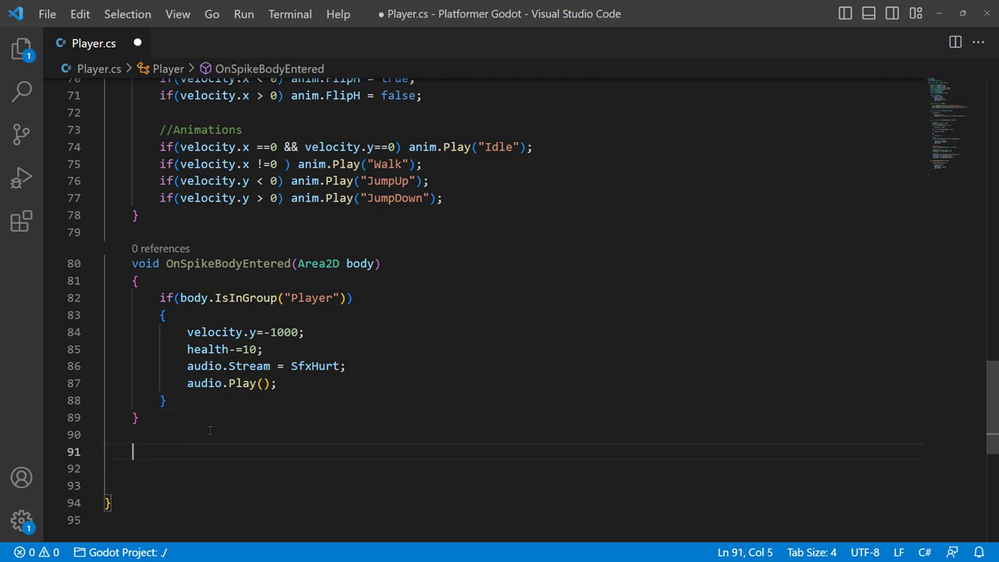
{"action": "type", "text": "void OnArea2DbodyEntered"}
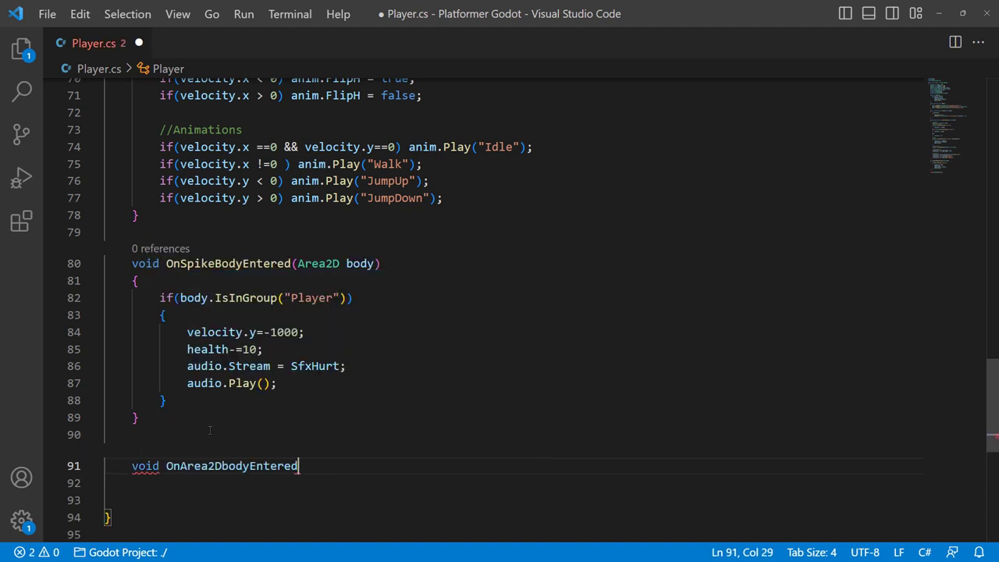
{"action": "type", "text": "(Ar"}
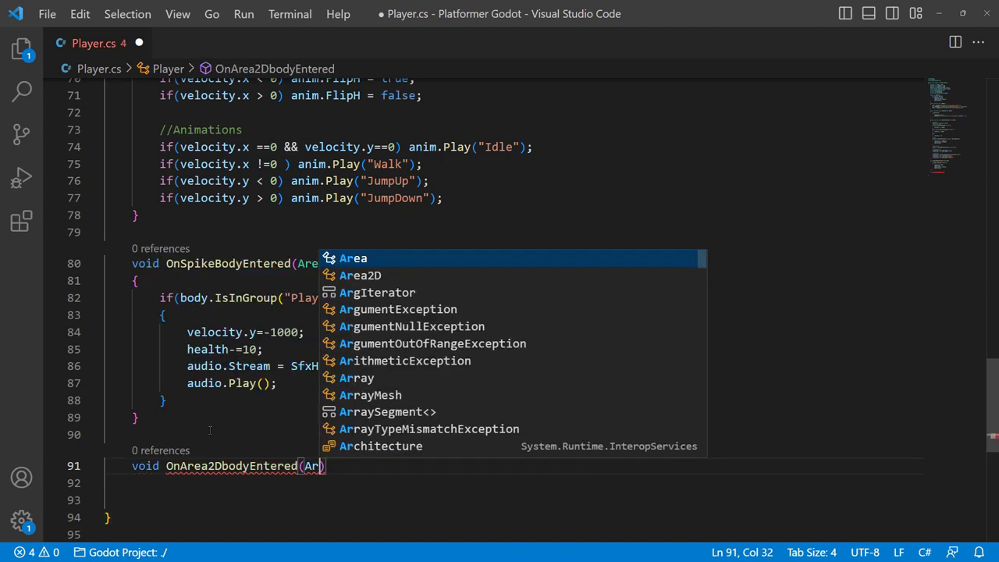
{"action": "type", "text": "ea2D "}
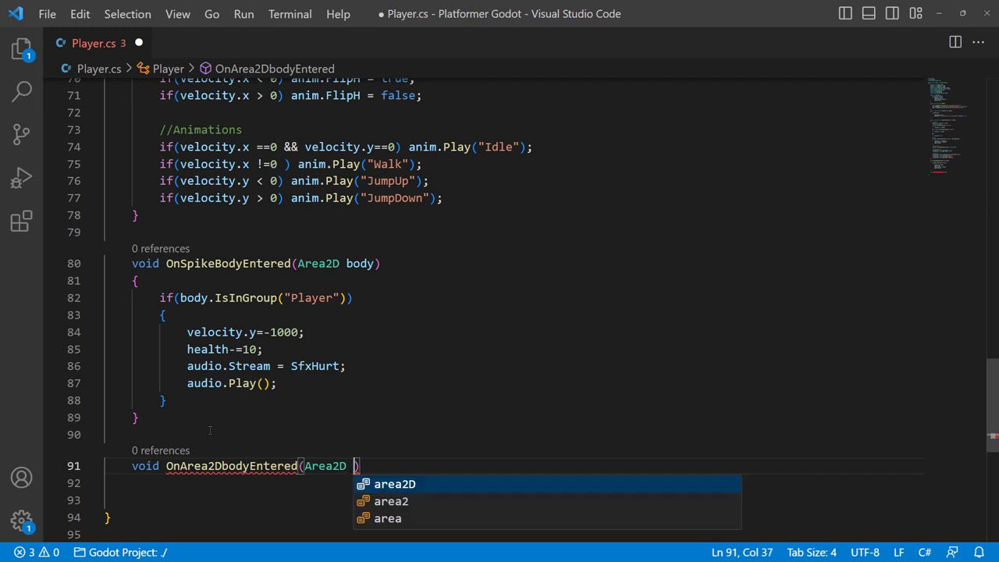
{"action": "type", "text": "body)"}
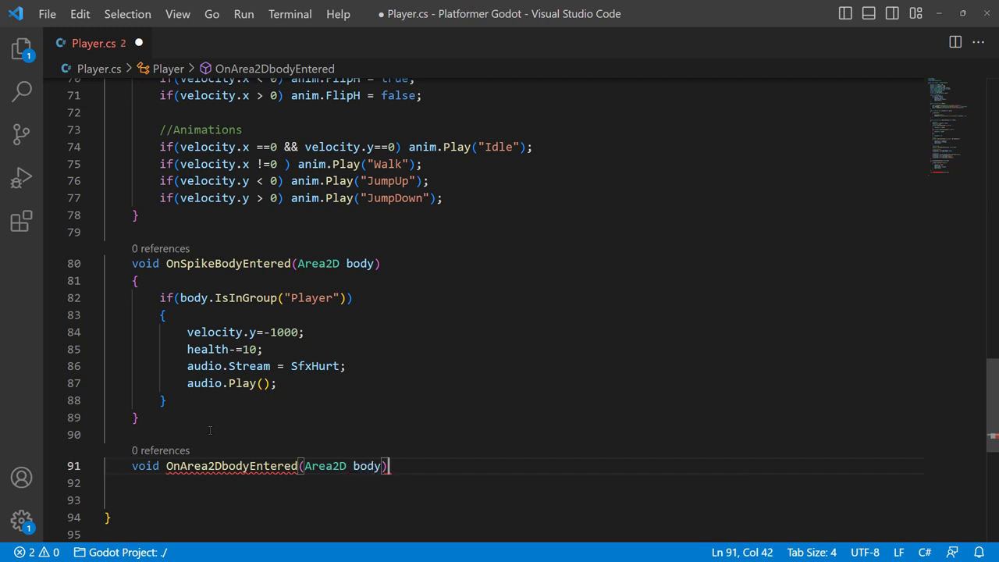
{"action": "type", "text": "{"}
{"action": "key", "text": "Return"}
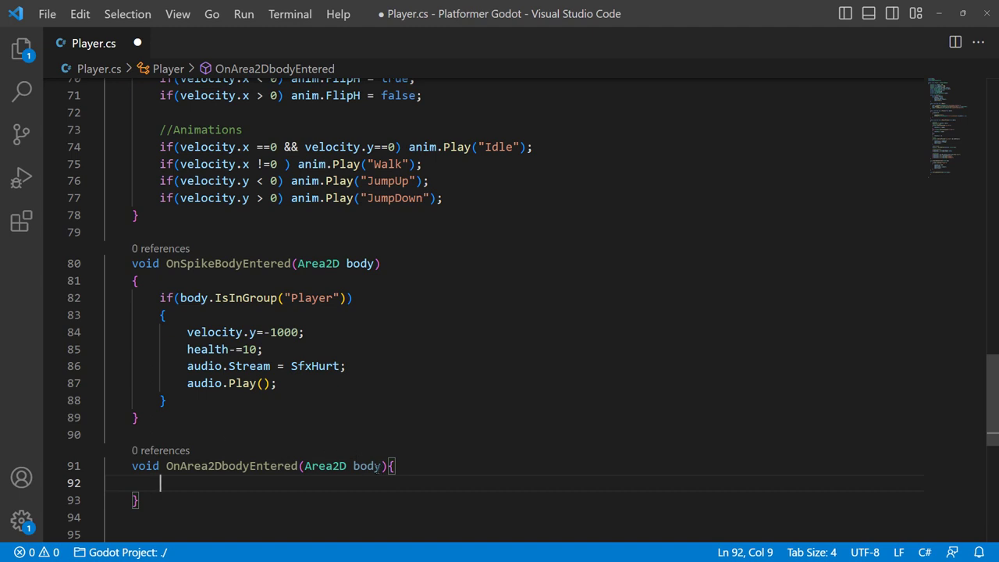
{"action": "left_click", "coordinate": [385, 466]}
{"action": "key", "text": "Return"}
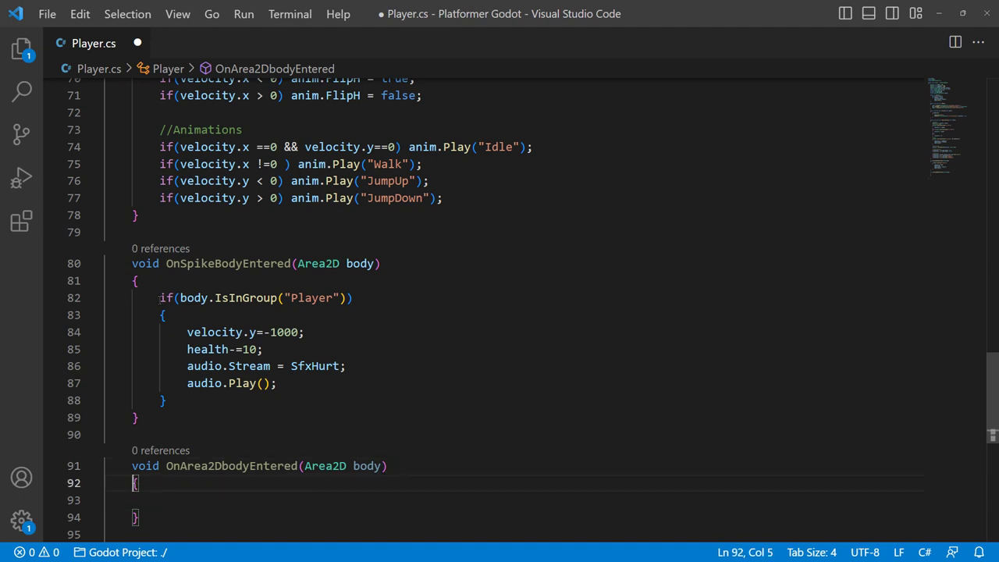
Paste the spike handler's if-block into the new method, indent it, and save Player.cs
{"action": "mouse_move", "coordinate": [153, 298]}
{"action": "left_mouse_down"}
{"action": "mouse_move", "coordinate": [377, 351]}
{"action": "mouse_move", "coordinate": [376, 400]}
{"action": "left_mouse_up"}
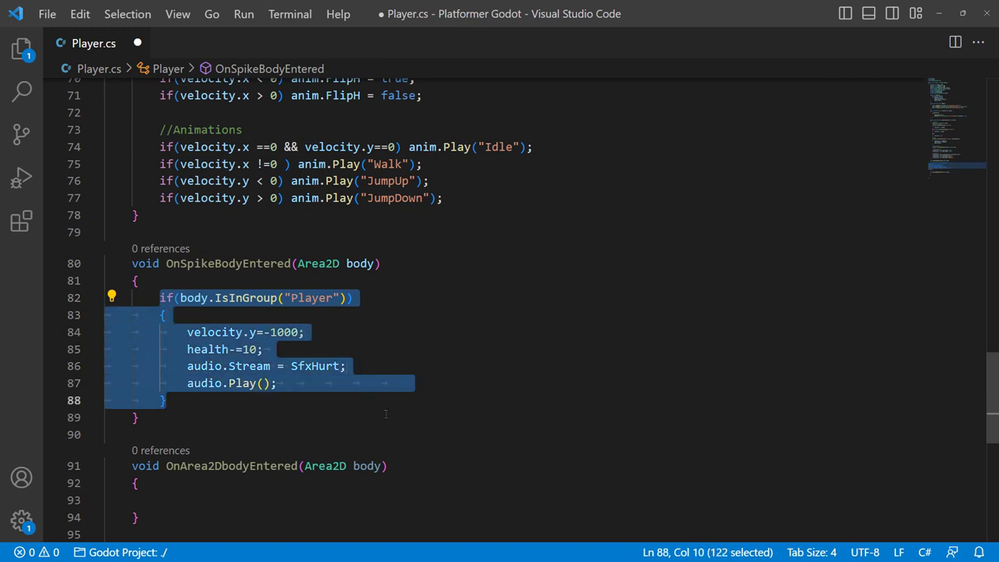
{"action": "left_click", "coordinate": [227, 497]}
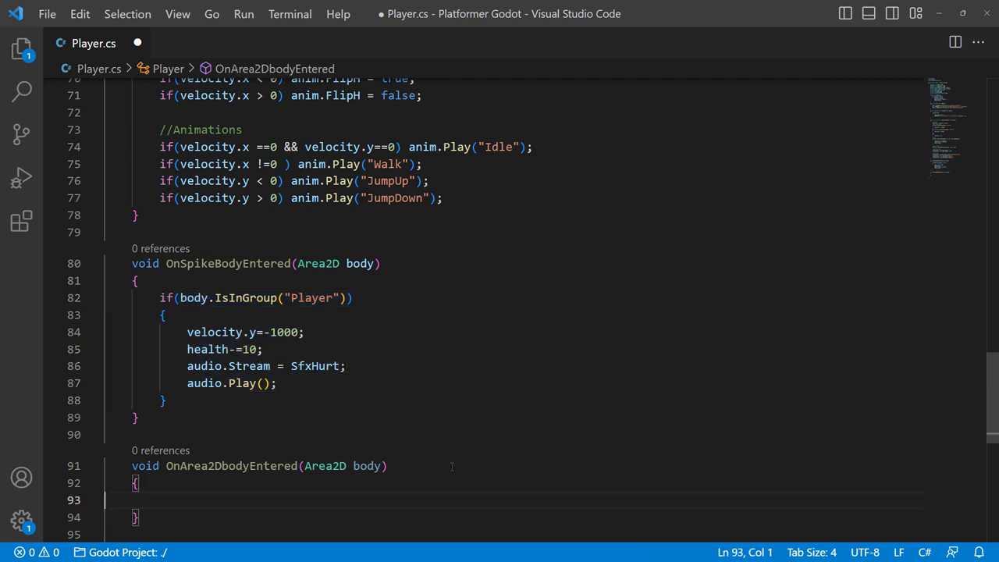
{"action": "type", "text": "if(body.IsInGroup(\"Player\"))         {             velocity.y=-1000;             health-=10;             audio.Stream = SfxHurt;             audio.Play();         }"}
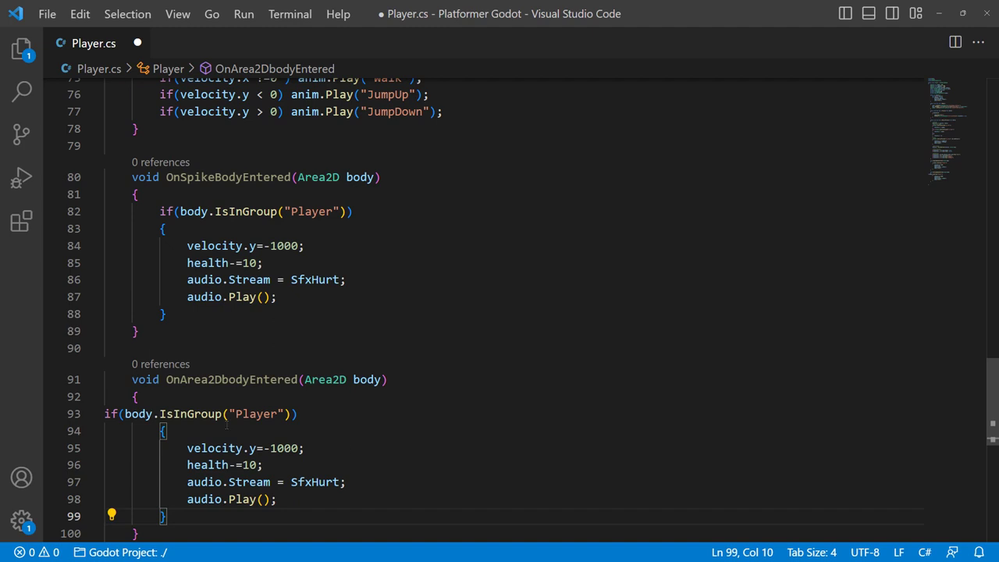
{"action": "left_click_drag", "start_coordinate": [106, 414], "coordinate": [166, 516]}
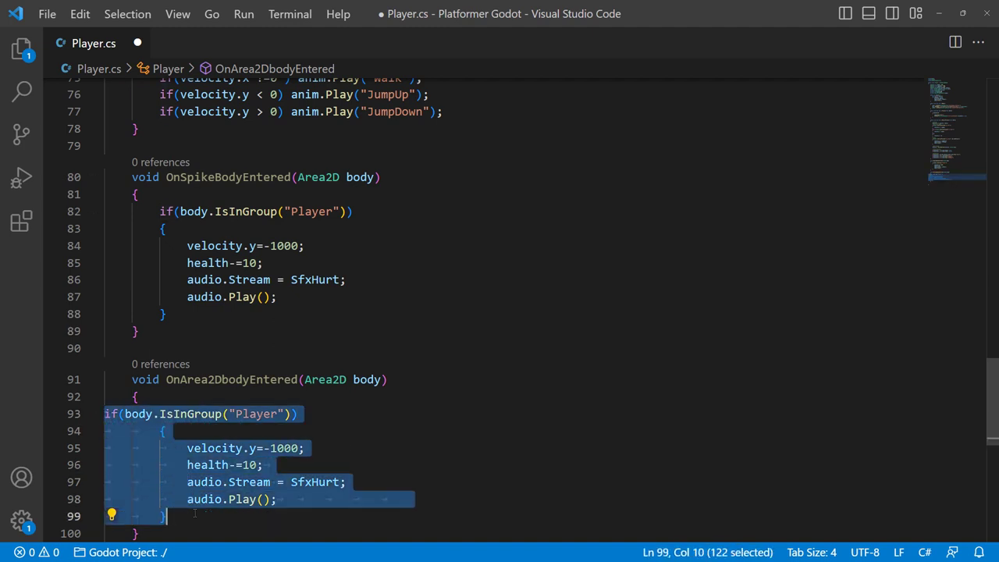
{"action": "key", "text": "Tab"}
{"action": "key", "text": "Tab"}
{"action": "left_click", "coordinate": [516, 408]}
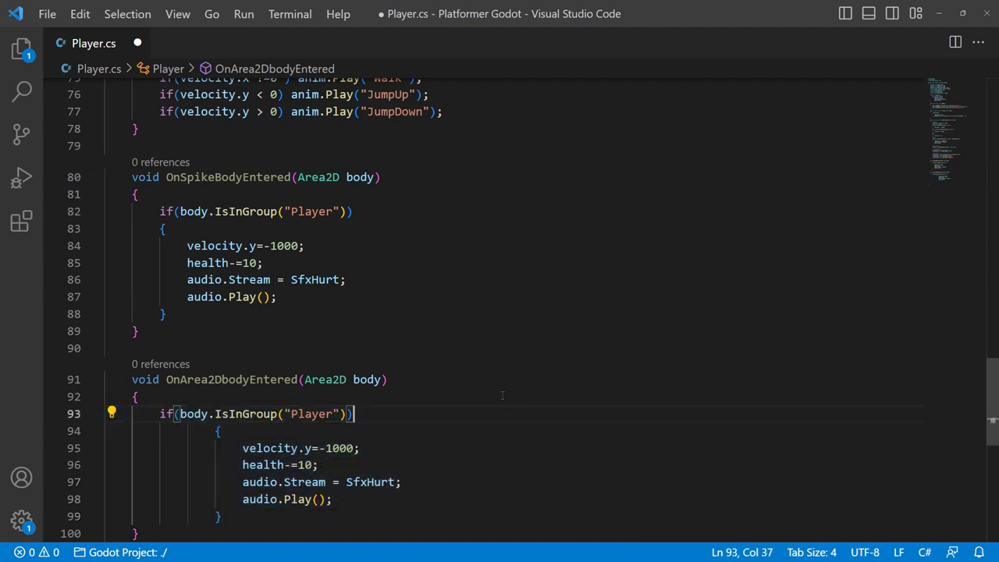
{"action": "scroll", "coordinate": [519, 412], "scroll_direction": "down", "scroll_amount": 1}
{"action": "key", "text": "ctrl+s"}
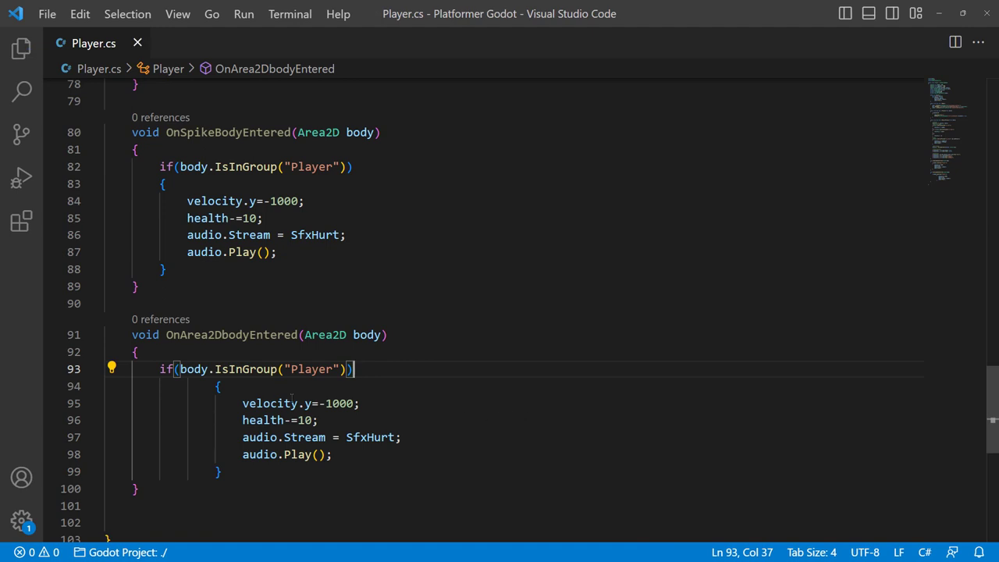
Outdent the pasted braces, velocity, health and audio lines with Shift+Tab, then save Player.cs
{"action": "left_click", "coordinate": [214, 388]}
{"action": "key", "text": "shift+Tab"}
{"action": "key", "text": "shift+Tab"}
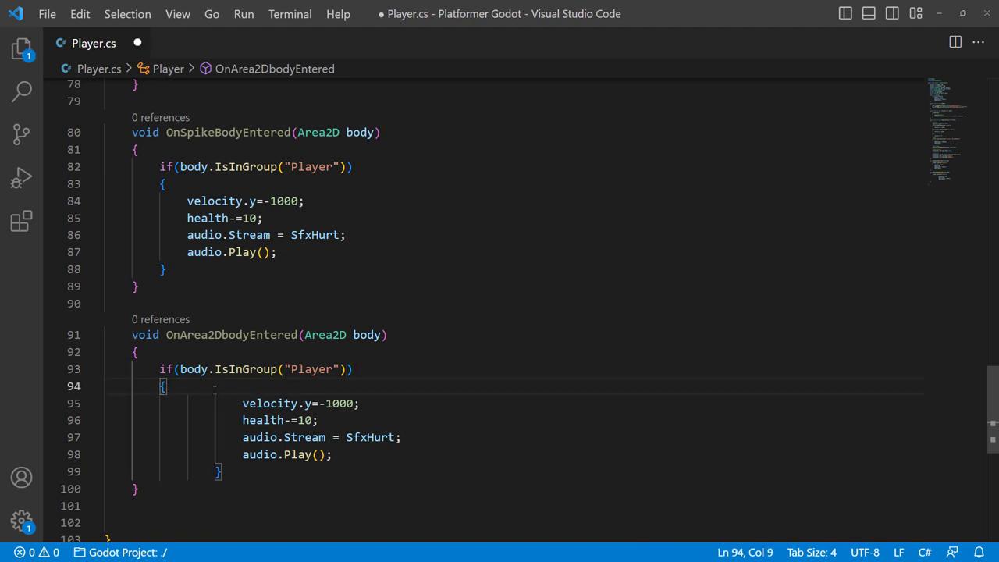
{"action": "left_click", "coordinate": [215, 471]}
{"action": "key", "text": "shift+Tab"}
{"action": "key", "text": "shift+Tab"}
{"action": "left_click", "coordinate": [242, 403]}
{"action": "key", "text": "shift+Tab"}
{"action": "key", "text": "shift+Tab"}
{"action": "left_click", "coordinate": [242, 420]}
{"action": "key", "text": "shift+Tab"}
{"action": "key", "text": "shift+Tab"}
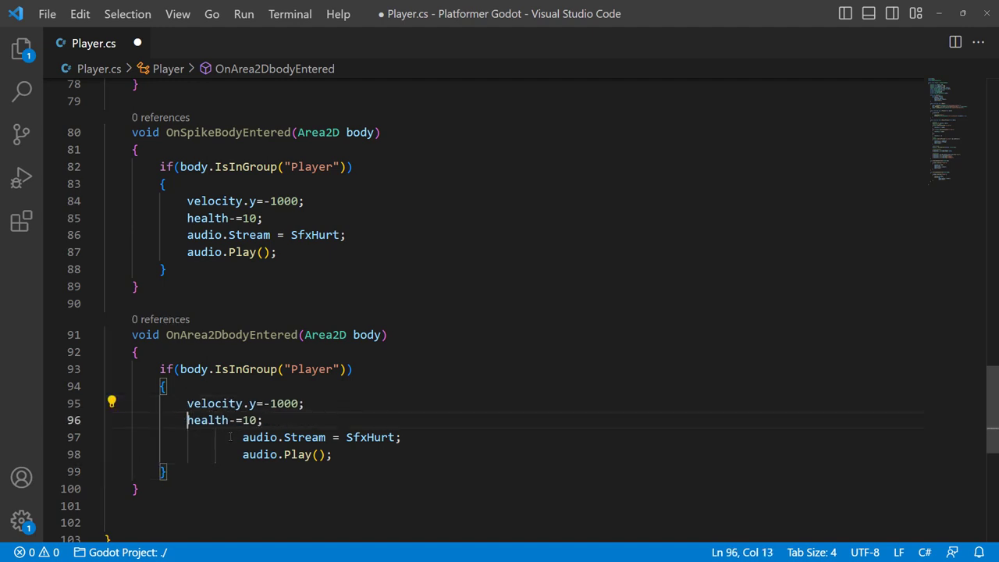
{"action": "left_click", "coordinate": [242, 438]}
{"action": "key", "text": "shift+Tab"}
{"action": "key", "text": "shift+Tab"}
{"action": "left_click", "coordinate": [242, 455]}
{"action": "key", "text": "shift+Tab"}
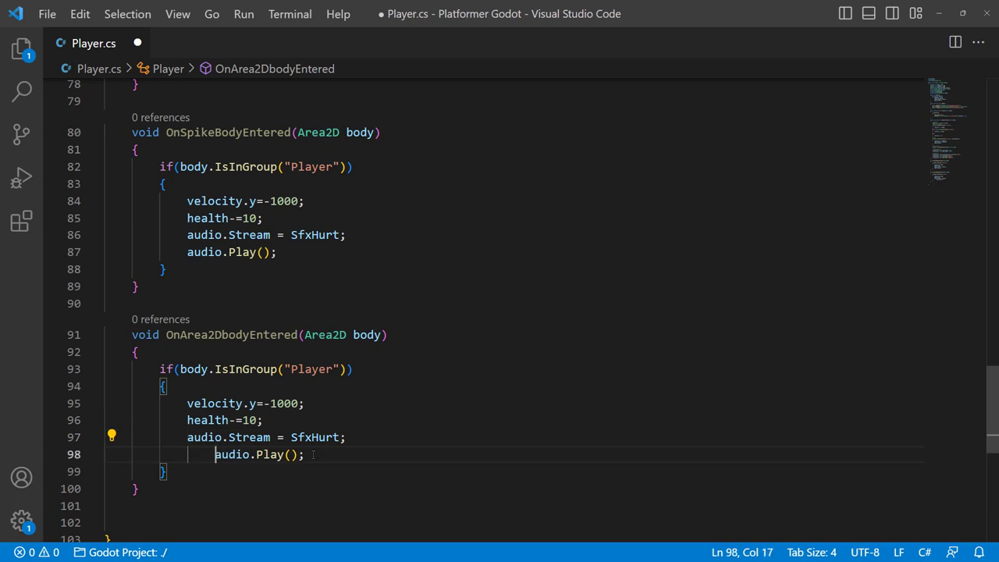
{"action": "key", "text": "shift+Tab"}
{"action": "left_click", "coordinate": [409, 454]}
{"action": "key", "text": "ctrl+s"}
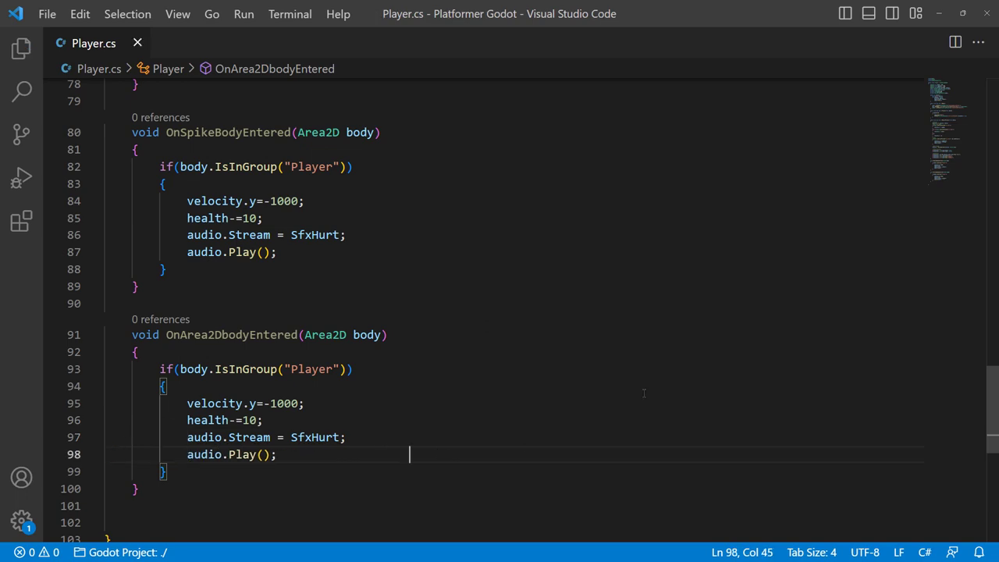
{"action": "left_click", "coordinate": [939, 13]}
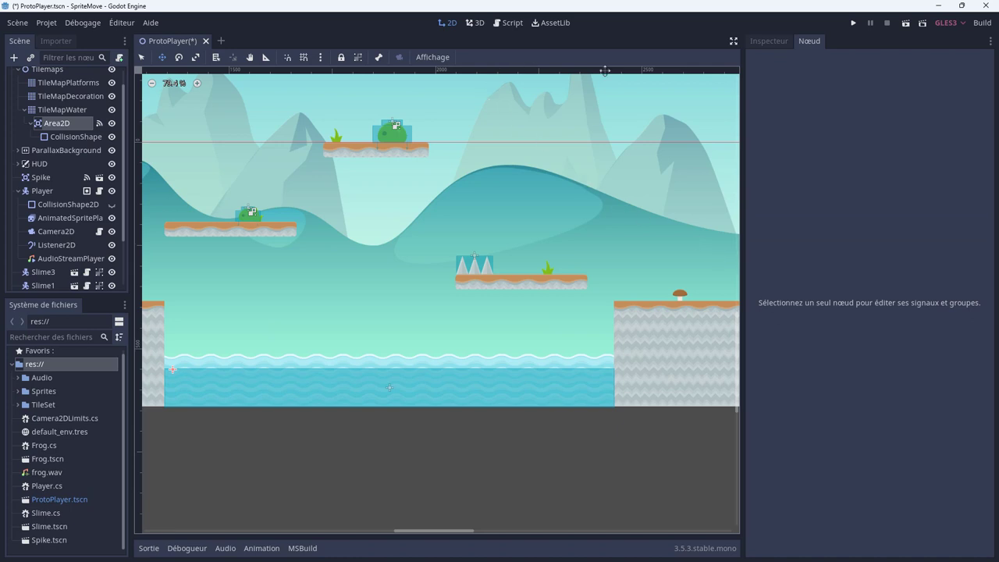
Run the game and move the player past the slime onto the water, where it sinks with health at 80%
{"action": "left_click", "coordinate": [853, 24]}
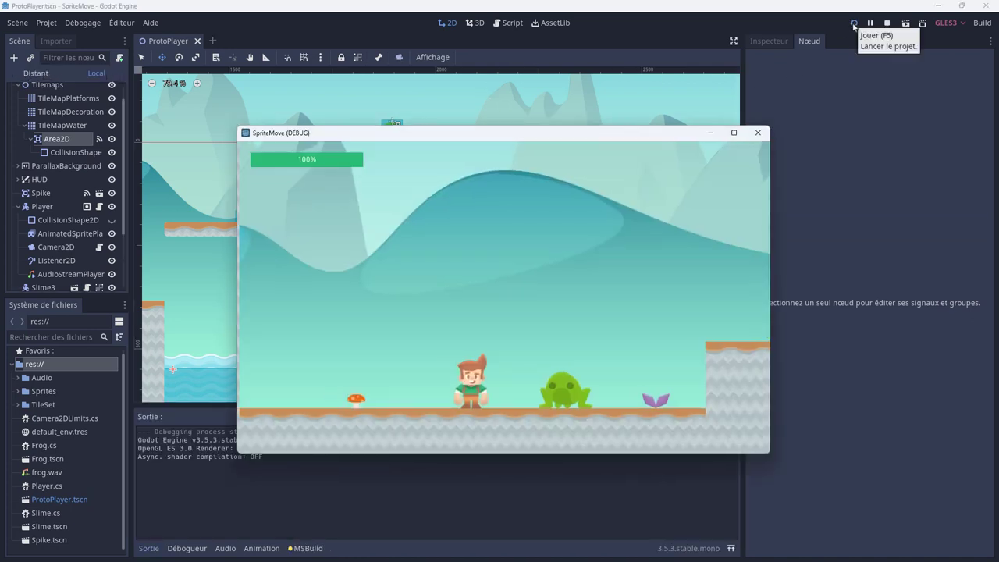
{"action": "key", "text": "space"}
{"action": "key", "text": "Right"}
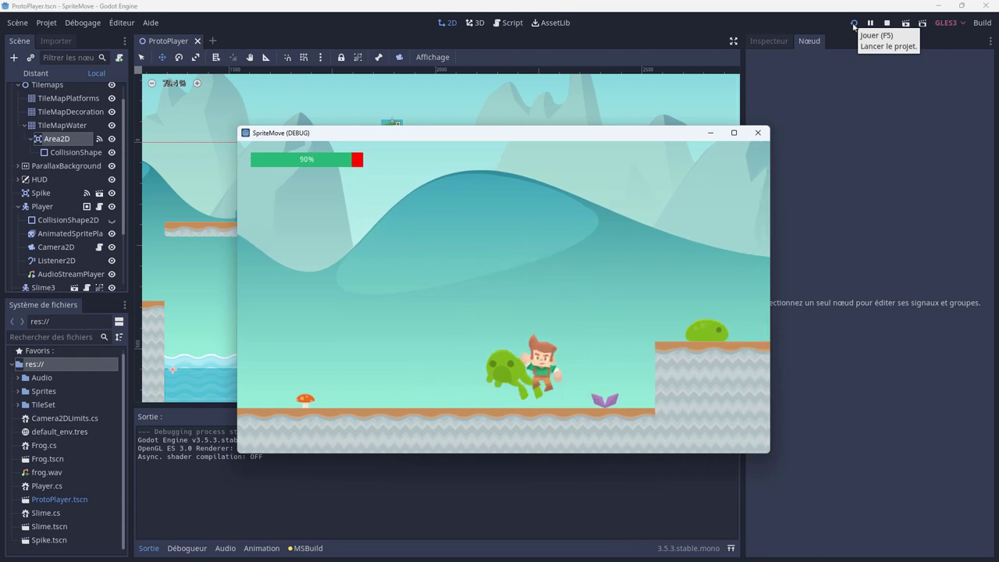
{"action": "key", "text": "space"}
{"action": "key", "text": "Right"}
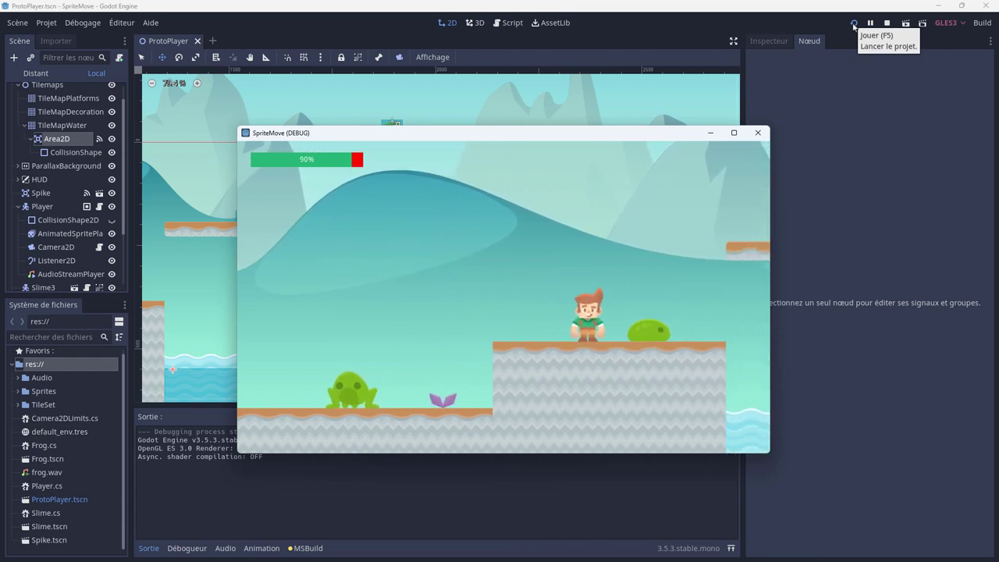
{"action": "key", "text": "Right"}
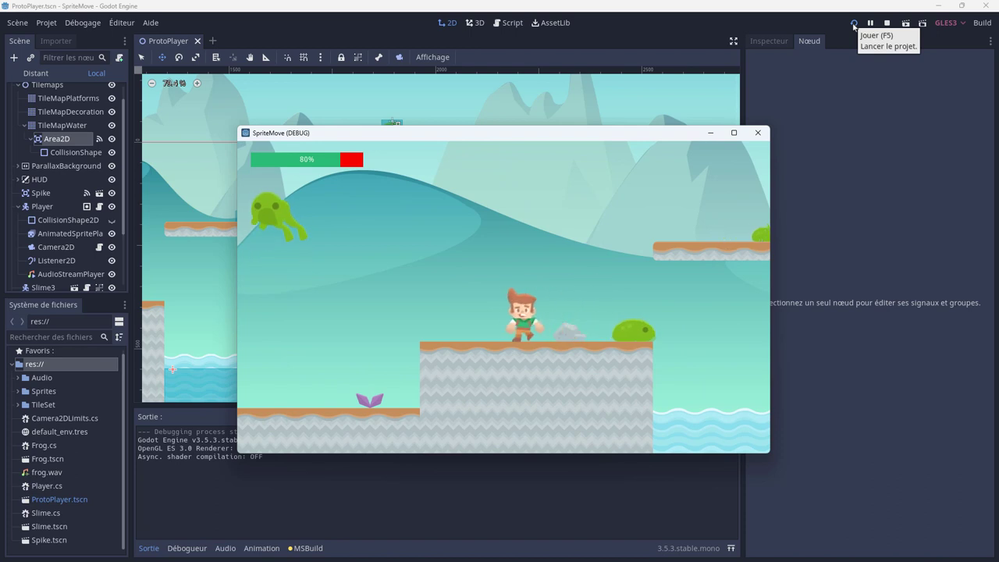
{"action": "key", "text": "space"}
{"action": "key", "text": "Right"}
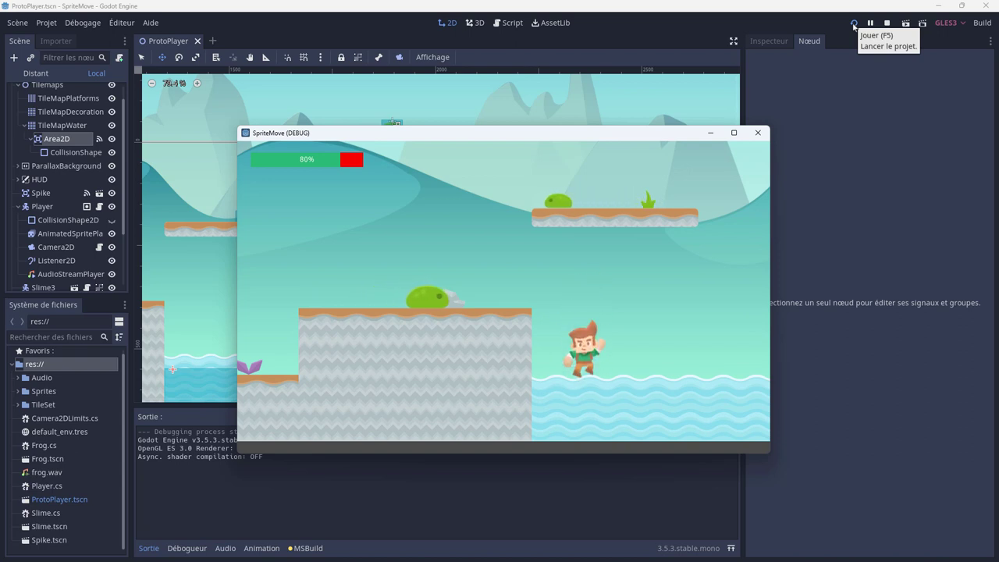
{"action": "key", "text": "Right"}
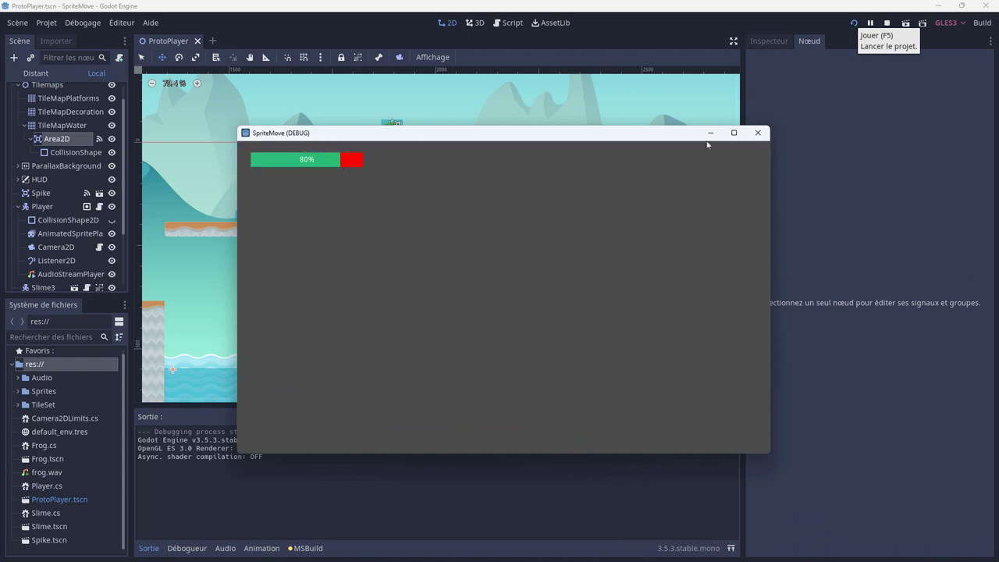
{"action": "left_click", "coordinate": [758, 133]}
{"action": "key", "text": "alt+Tab"}
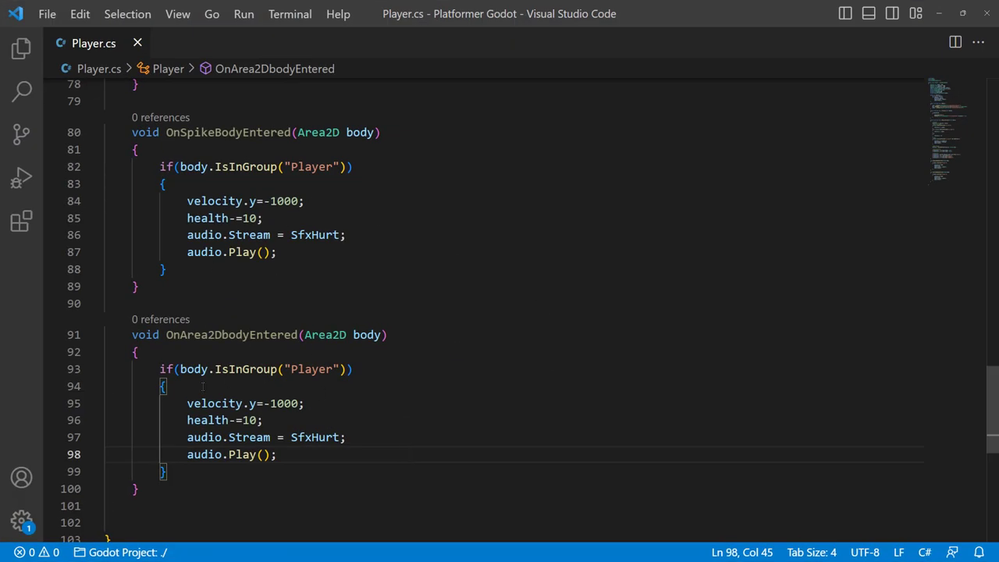
Compare the health field with the Health property and where each is used in Player.cs
{"action": "double_click", "coordinate": [209, 420]}
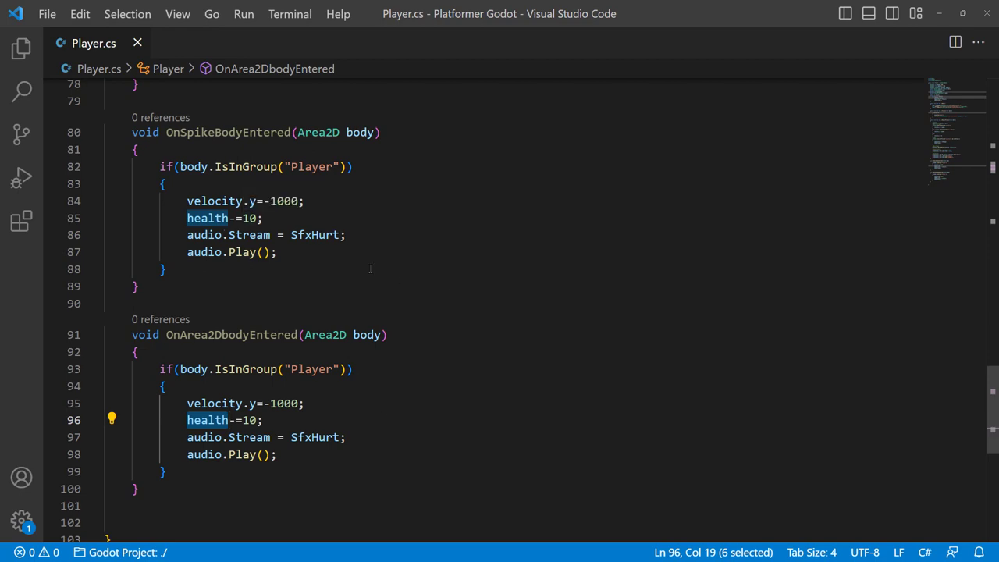
{"action": "scroll", "coordinate": [370, 269], "scroll_direction": "up", "scroll_amount": 6}
{"action": "scroll", "coordinate": [370, 268], "scroll_direction": "up", "scroll_amount": 5}
{"action": "scroll", "coordinate": [370, 269], "scroll_direction": "up", "scroll_amount": 5}
{"action": "scroll", "coordinate": [406, 274], "scroll_direction": "up", "scroll_amount": 5}
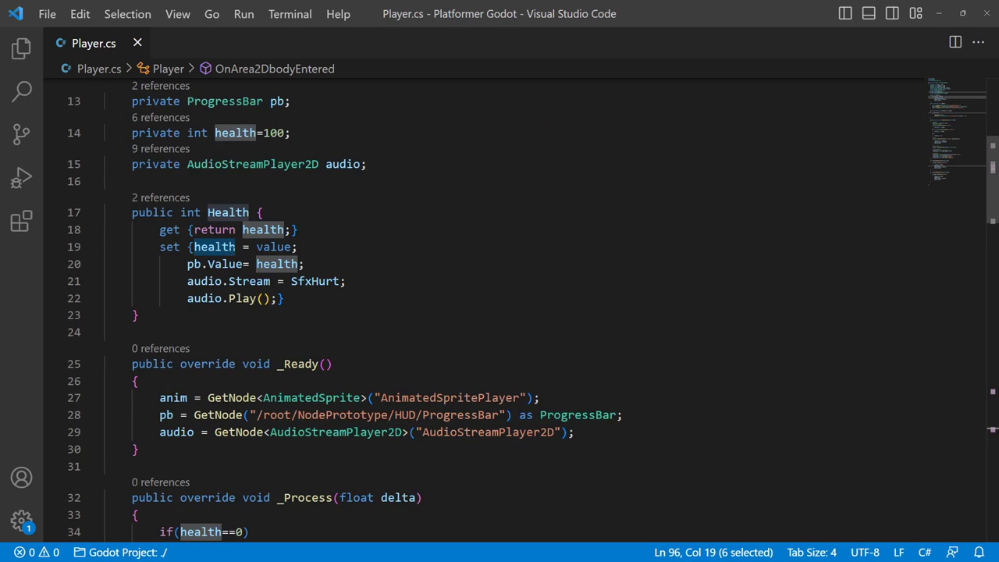
{"action": "double_click", "coordinate": [214, 212]}
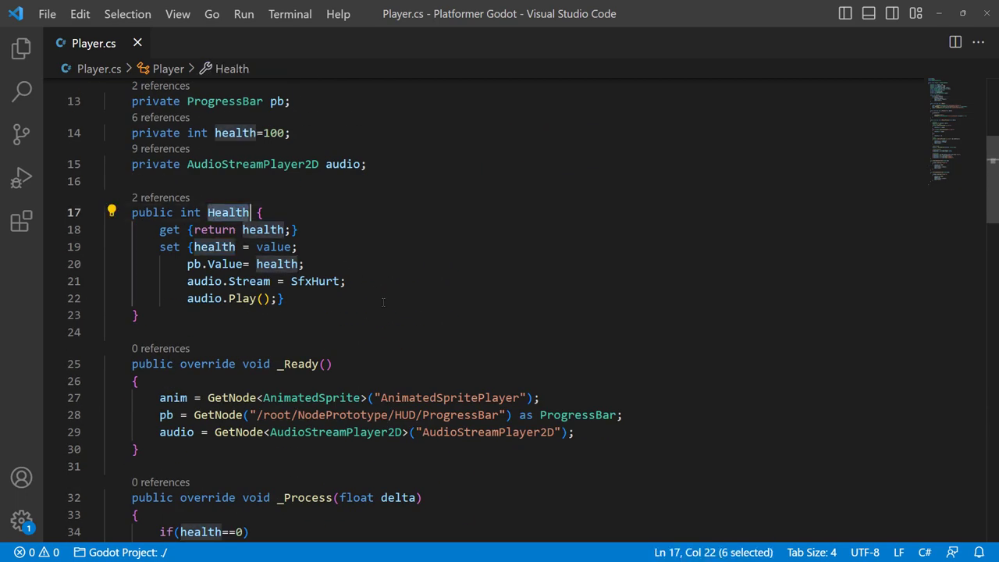
{"action": "scroll", "coordinate": [397, 299], "scroll_direction": "down", "scroll_amount": 3}
{"action": "scroll", "coordinate": [301, 225], "scroll_direction": "up", "scroll_amount": 4}
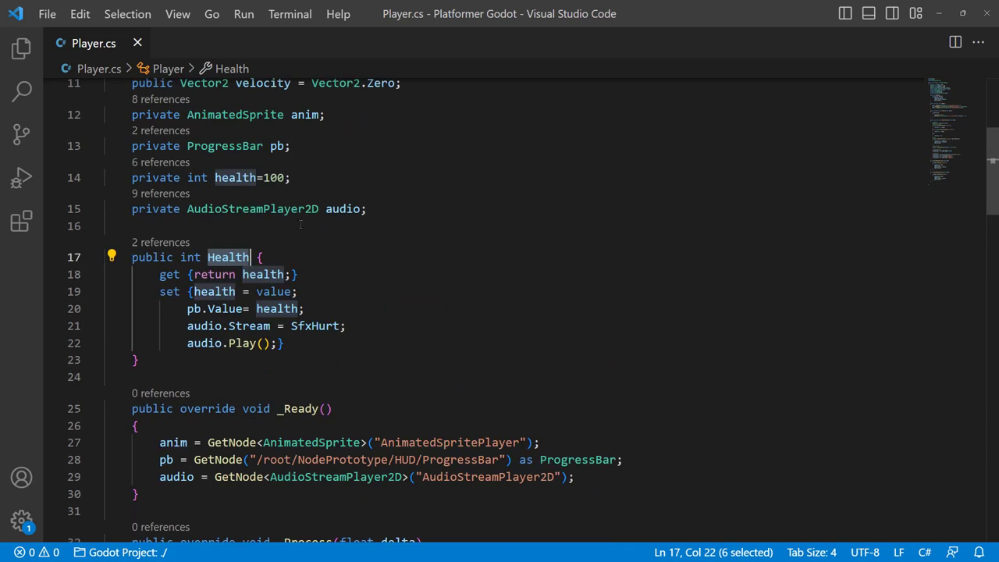
{"action": "double_click", "coordinate": [232, 178]}
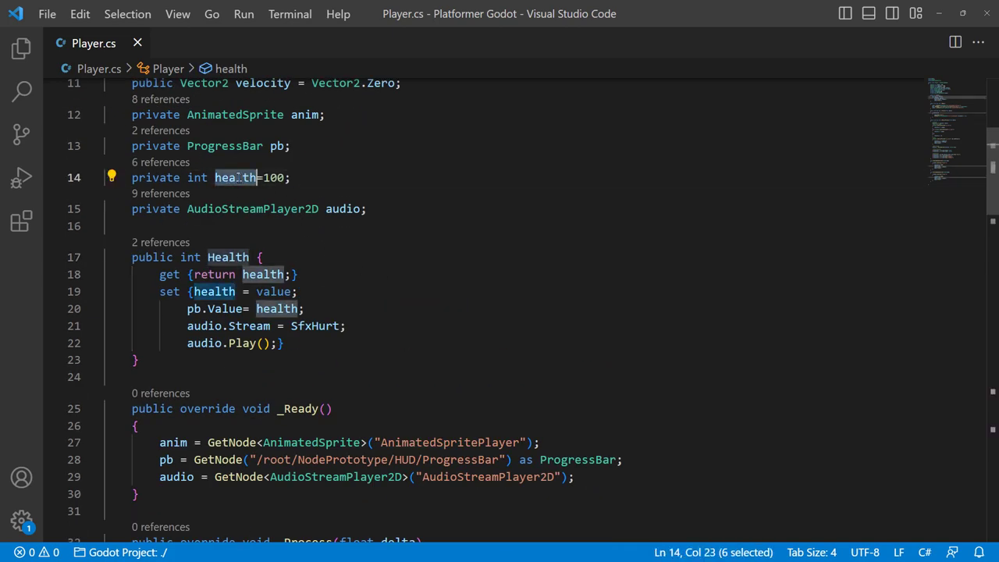
{"action": "scroll", "coordinate": [390, 268], "scroll_direction": "down", "scroll_amount": 3}
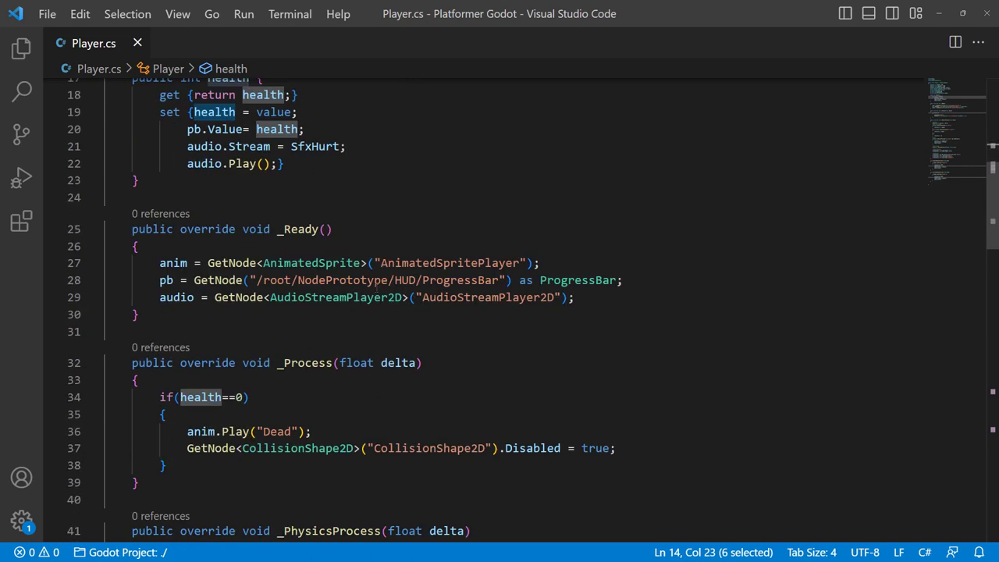
{"action": "scroll", "coordinate": [353, 291], "scroll_direction": "down", "scroll_amount": 2}
{"action": "scroll", "coordinate": [258, 327], "scroll_direction": "up", "scroll_amount": 2}
{"action": "scroll", "coordinate": [274, 178], "scroll_direction": "up", "scroll_amount": 1}
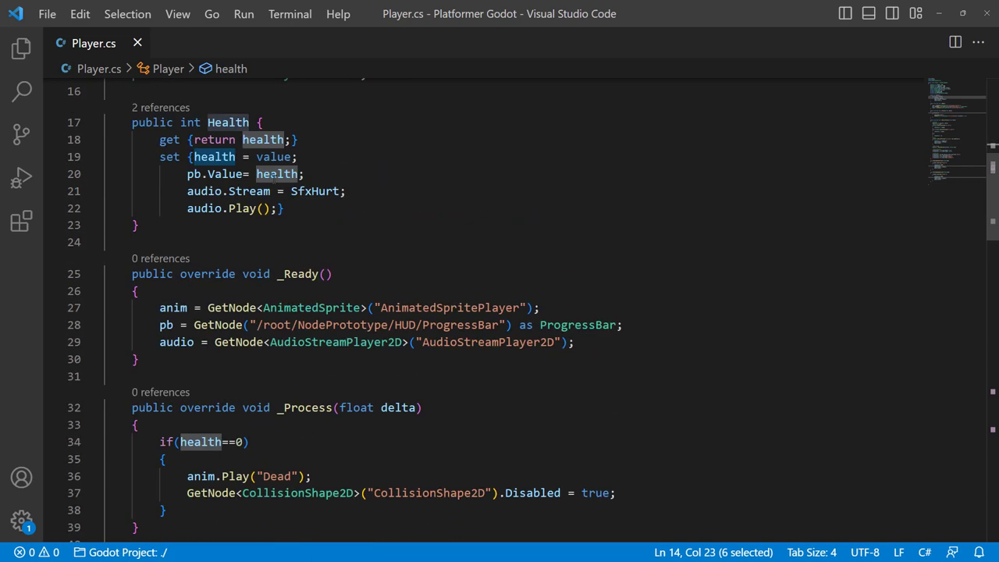
{"action": "left_click_drag", "start_coordinate": [185, 174], "coordinate": [304, 174]}
{"action": "scroll", "coordinate": [328, 234], "scroll_direction": "down", "scroll_amount": 5}
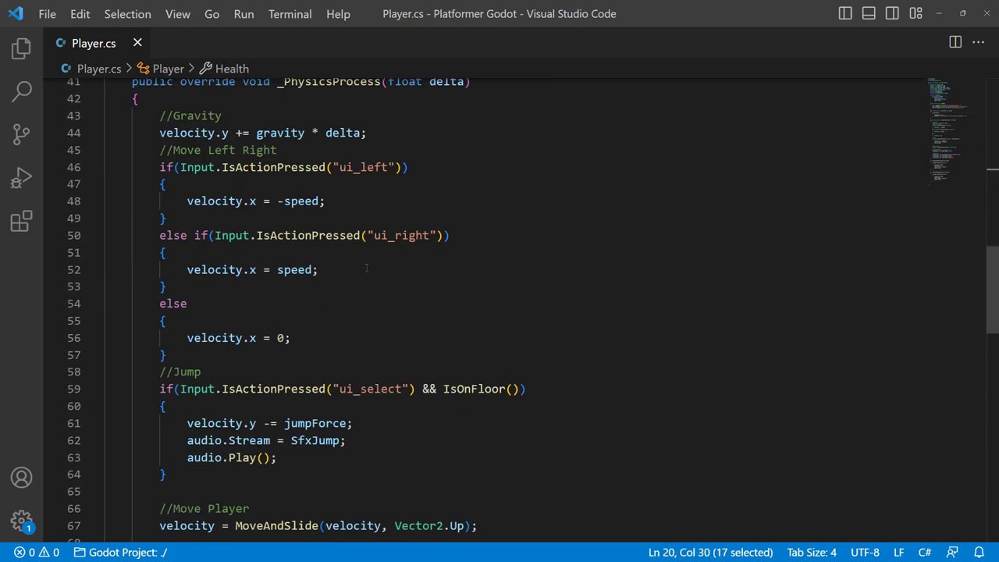
{"action": "scroll", "coordinate": [360, 270], "scroll_direction": "down", "scroll_amount": 10}
Replace health with Health in the area-entered and spike handlers, then save Player.cs
{"action": "double_click", "coordinate": [205, 285]}
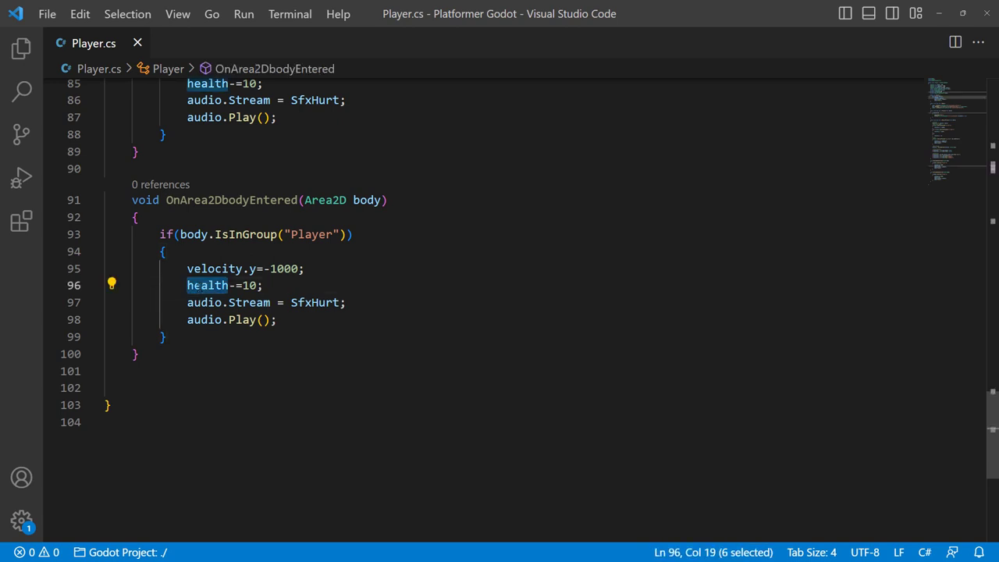
{"action": "type", "text": "He"}
{"action": "key", "text": "Return"}
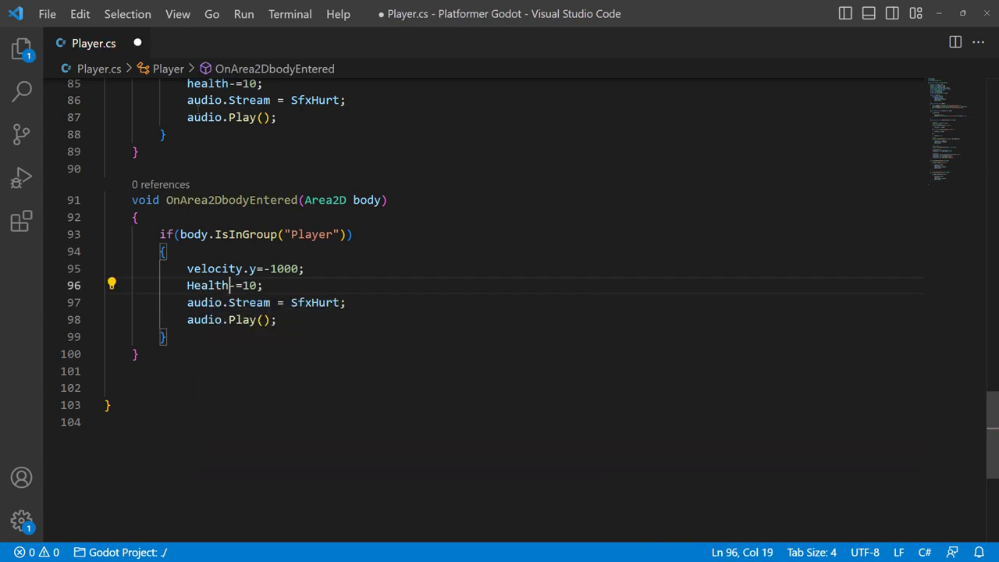
{"action": "double_click", "coordinate": [204, 84]}
{"action": "type", "text": "He"}
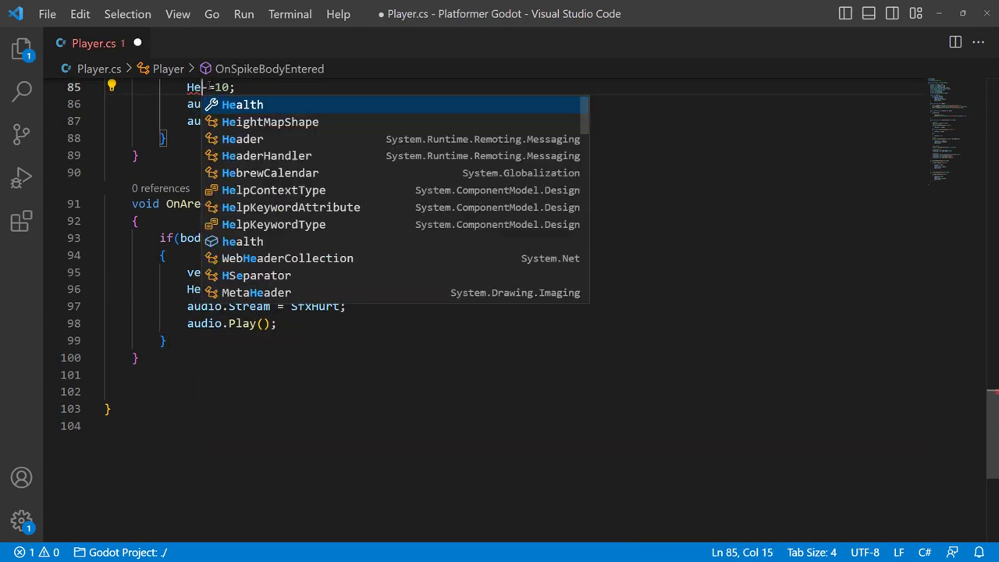
{"action": "type", "text": "a"}
{"action": "key", "text": "Return"}
{"action": "left_click", "coordinate": [468, 306]}
{"action": "key", "text": "ctrl+s"}
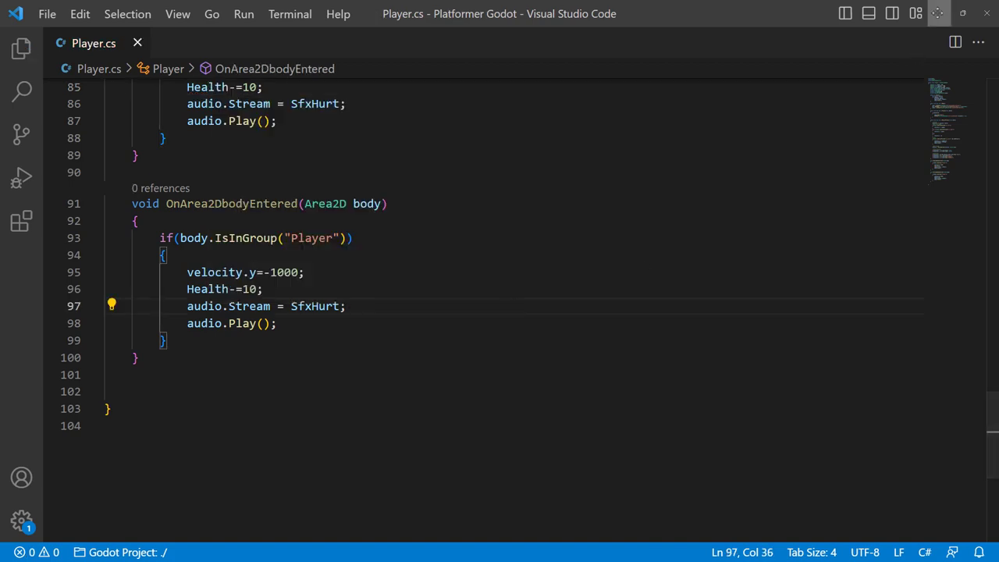
{"action": "left_click", "coordinate": [927, 13]}
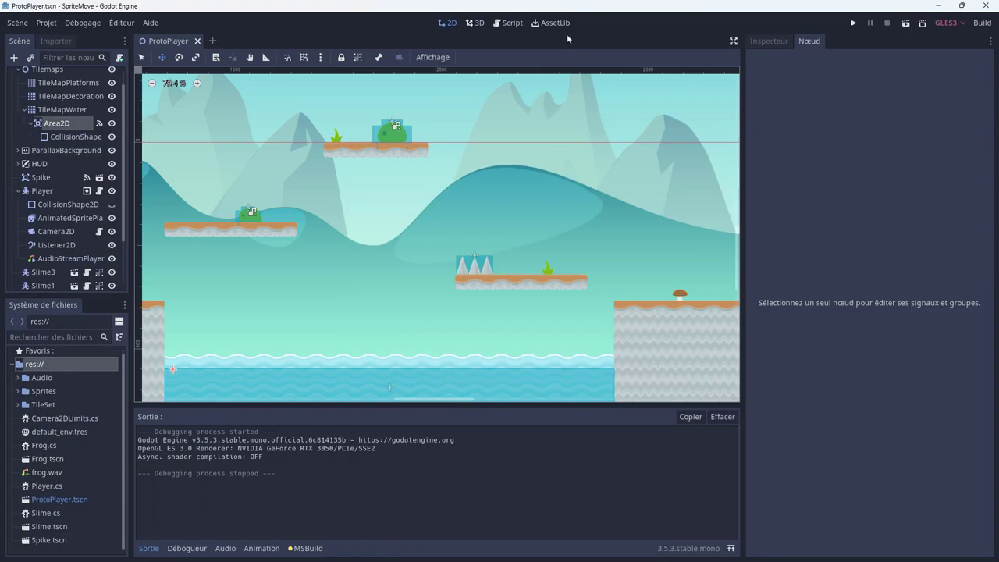
{"action": "left_click", "coordinate": [853, 24]}
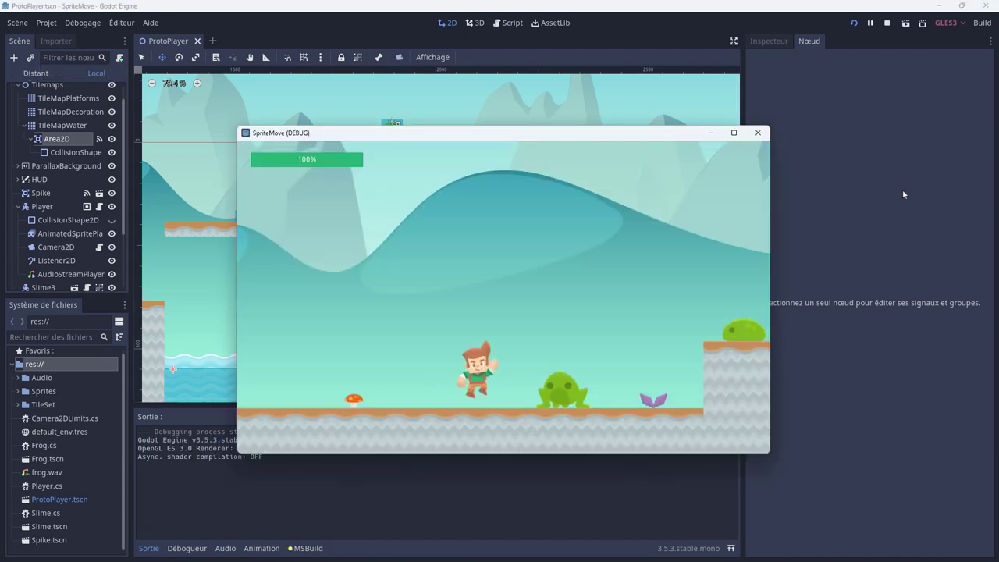
{"action": "key", "text": "Right"}
{"action": "key", "text": "space"}
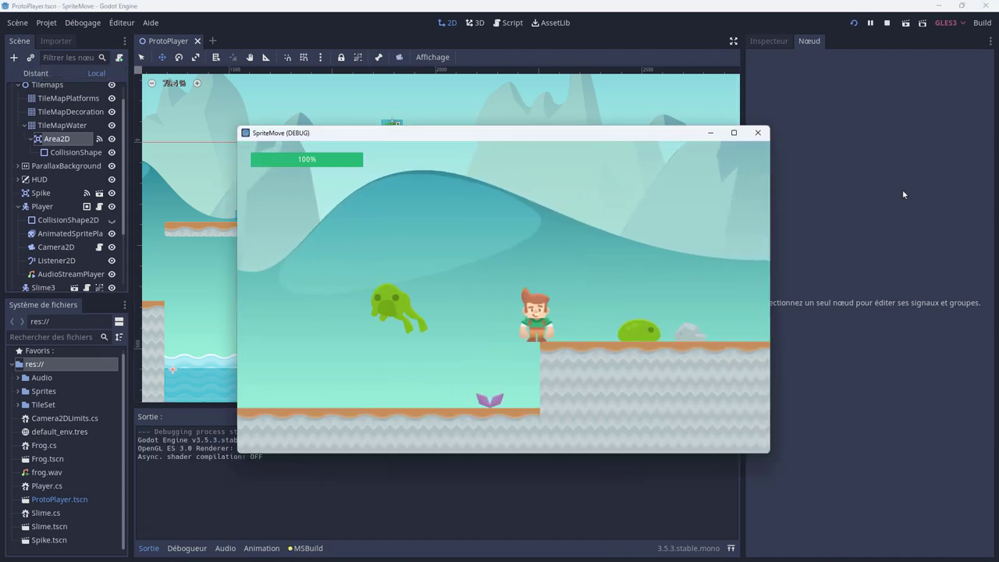
{"action": "key", "text": "Right"}
{"action": "key", "text": "space"}
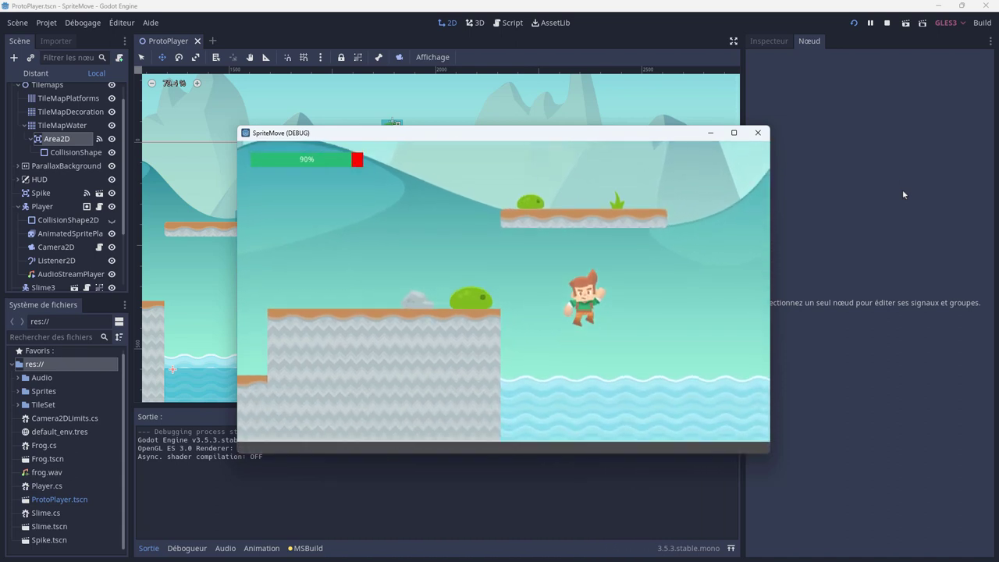
{"action": "key", "text": "Right"}
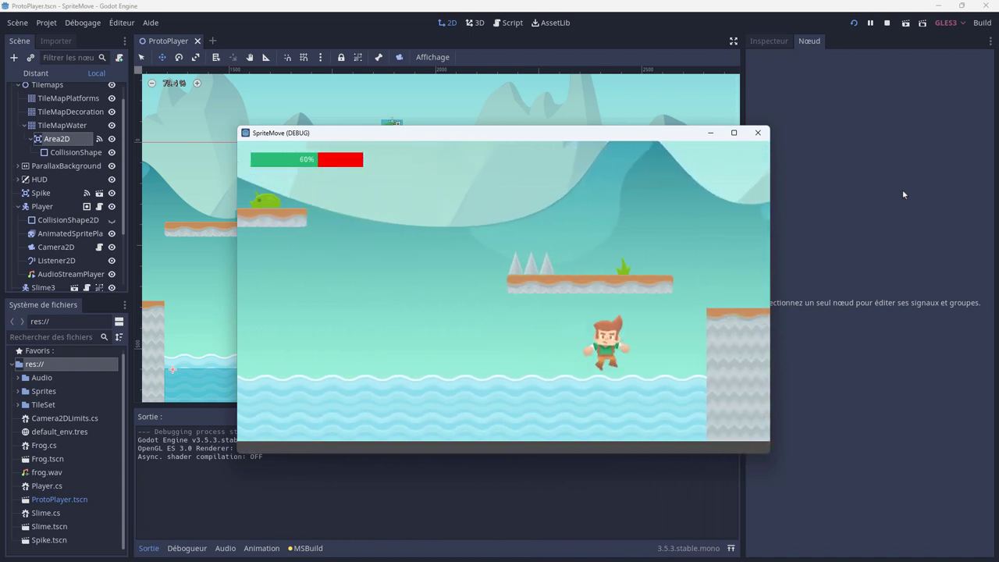
{"action": "key", "text": "Left"}
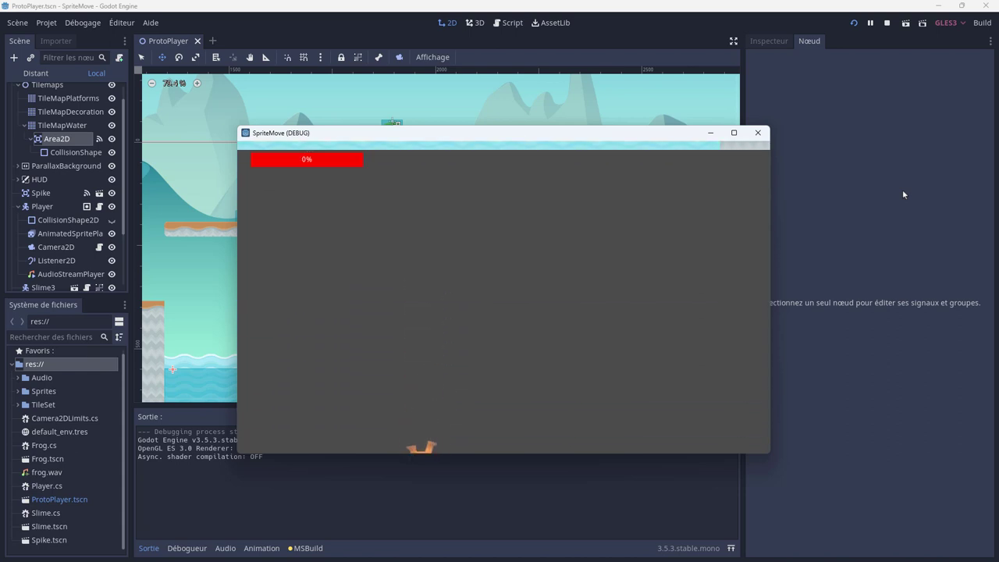
Close the running game and pan the 2D view over toward the level's pits
{"action": "left_click", "coordinate": [757, 132]}
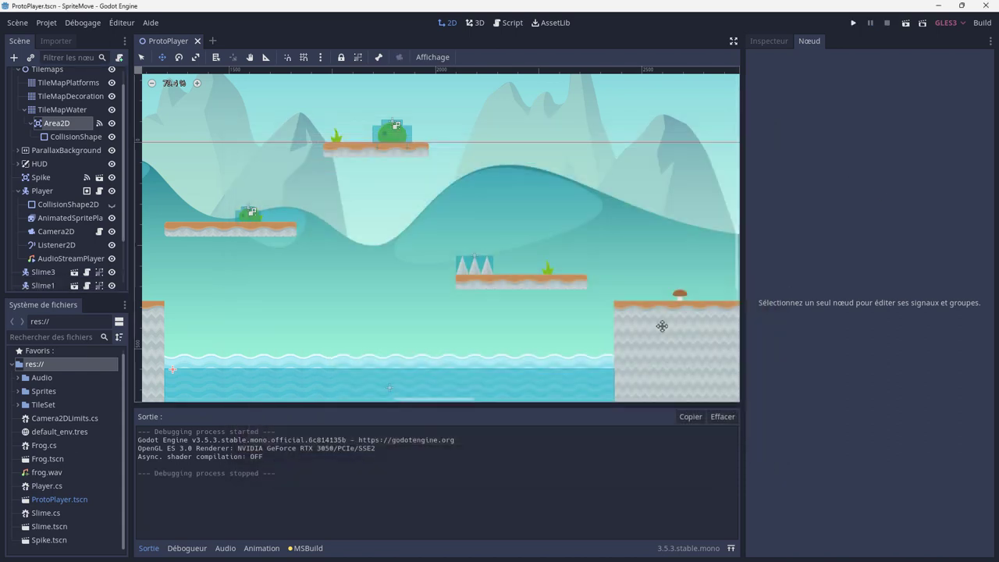
{"action": "scroll", "coordinate": [559, 326], "scroll_direction": "down", "scroll_amount": 2}
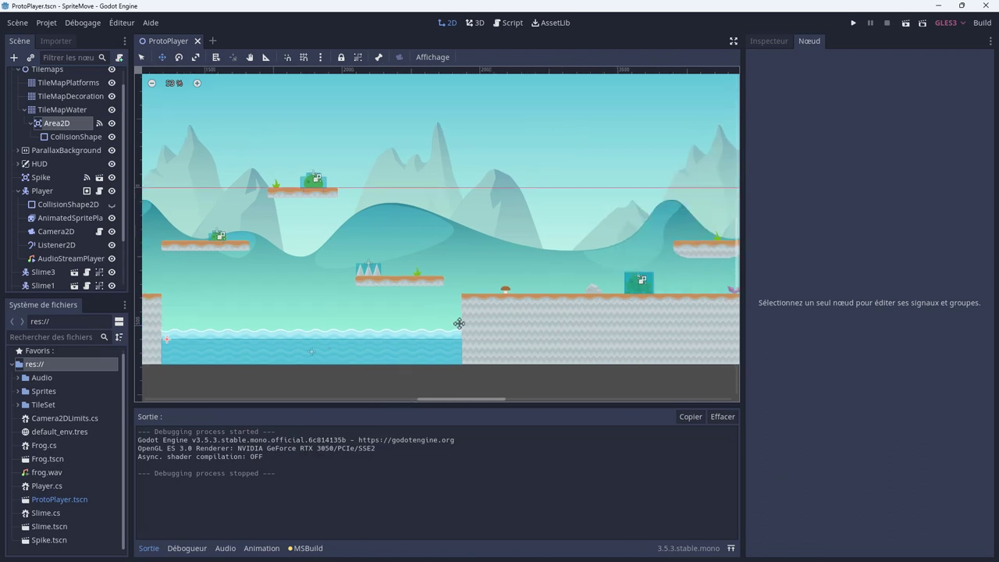
{"action": "scroll", "coordinate": [523, 328], "scroll_direction": "right", "scroll_amount": 3}
{"action": "scroll", "coordinate": [602, 319], "scroll_direction": "right", "scroll_amount": 2}
{"action": "scroll", "coordinate": [618, 330], "scroll_direction": "right", "scroll_amount": 2}
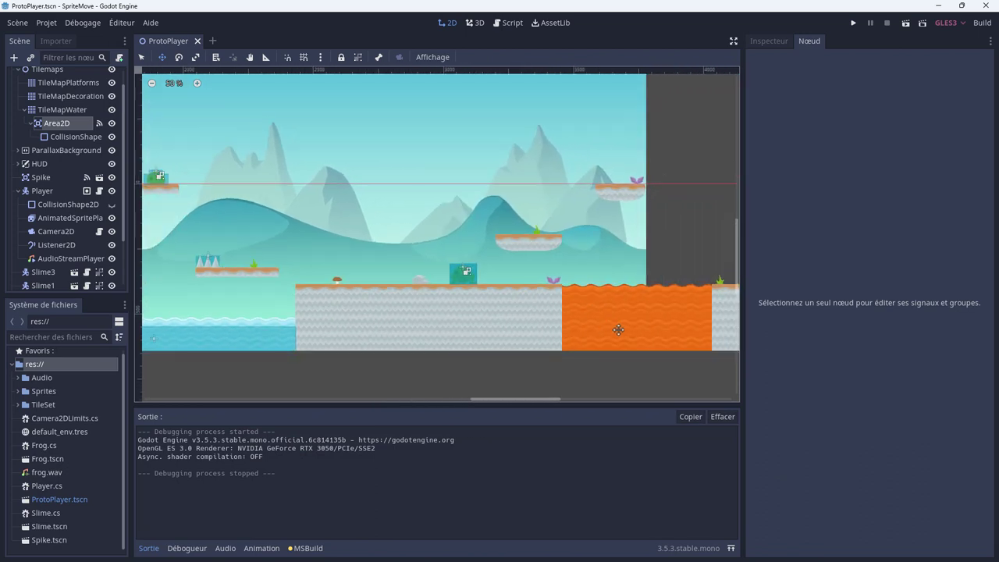
{"action": "middle_click_drag", "start_coordinate": [618, 330], "coordinate": [566, 329]}
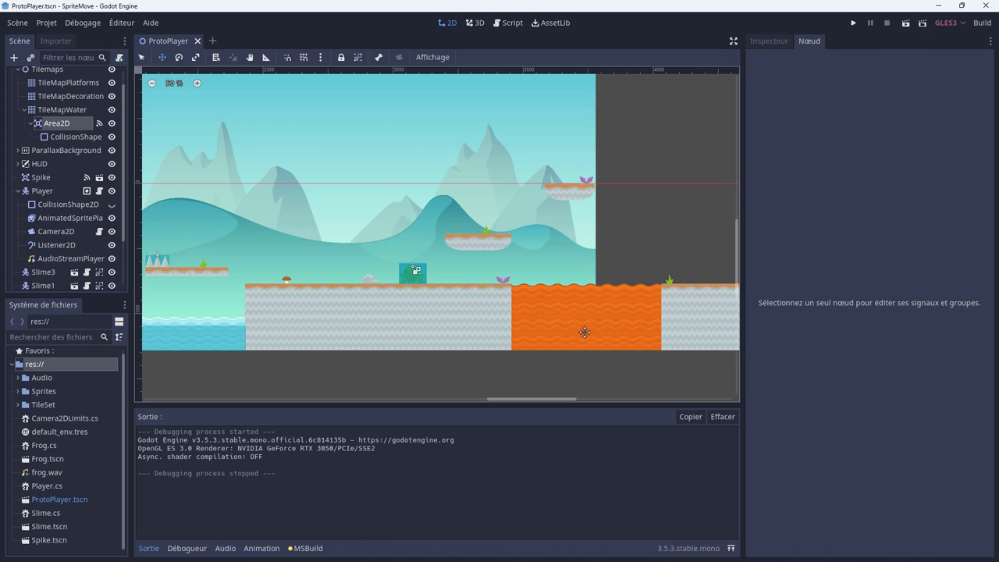
Add a second CollisionShape2D under Area2D and give it a RectangleShape2D
{"action": "double_click", "coordinate": [57, 123]}
{"action": "left_click", "coordinate": [72, 138]}
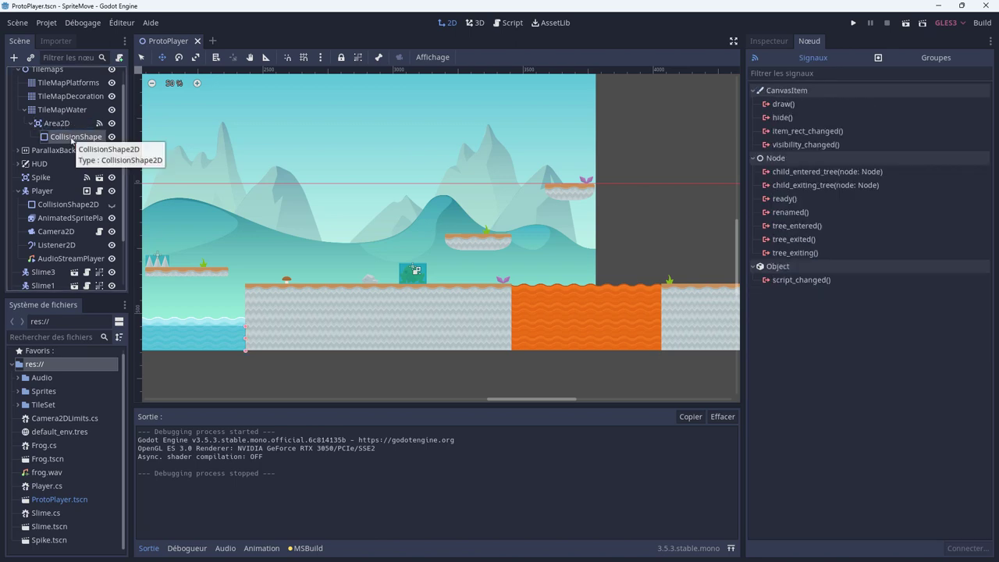
{"action": "right_click", "coordinate": [64, 123]}
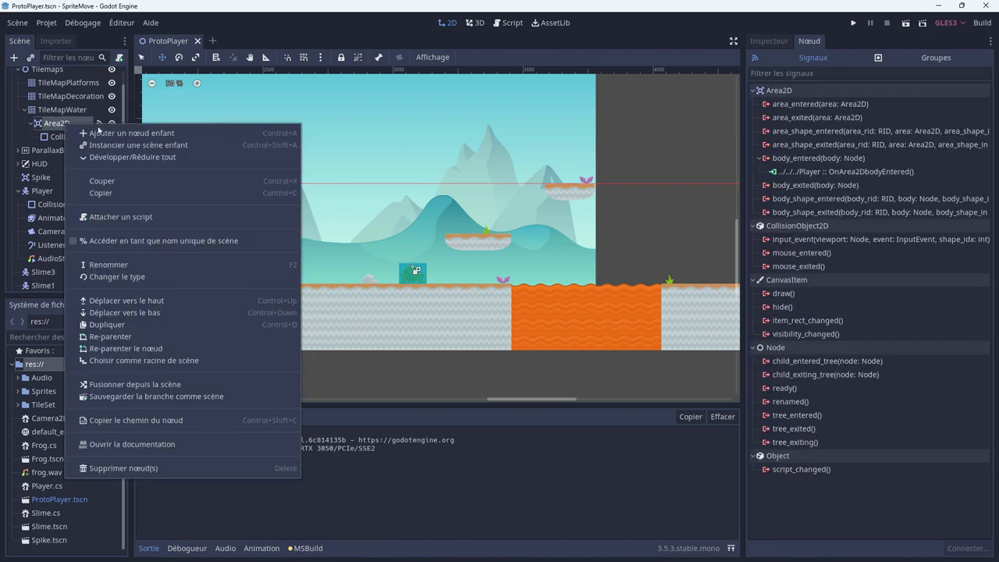
{"action": "left_click", "coordinate": [99, 132]}
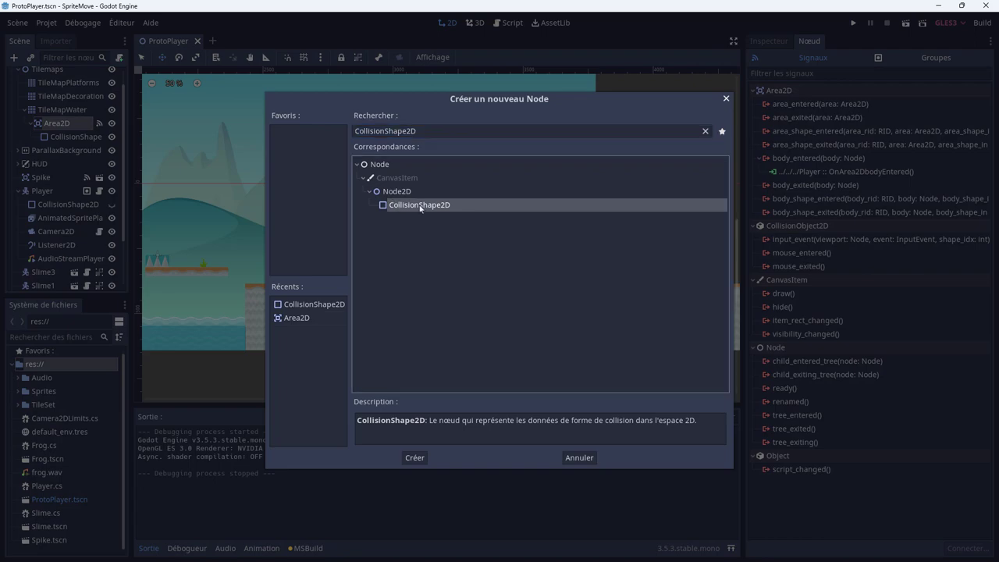
{"action": "double_click", "coordinate": [420, 205]}
{"action": "left_click", "coordinate": [98, 150]}
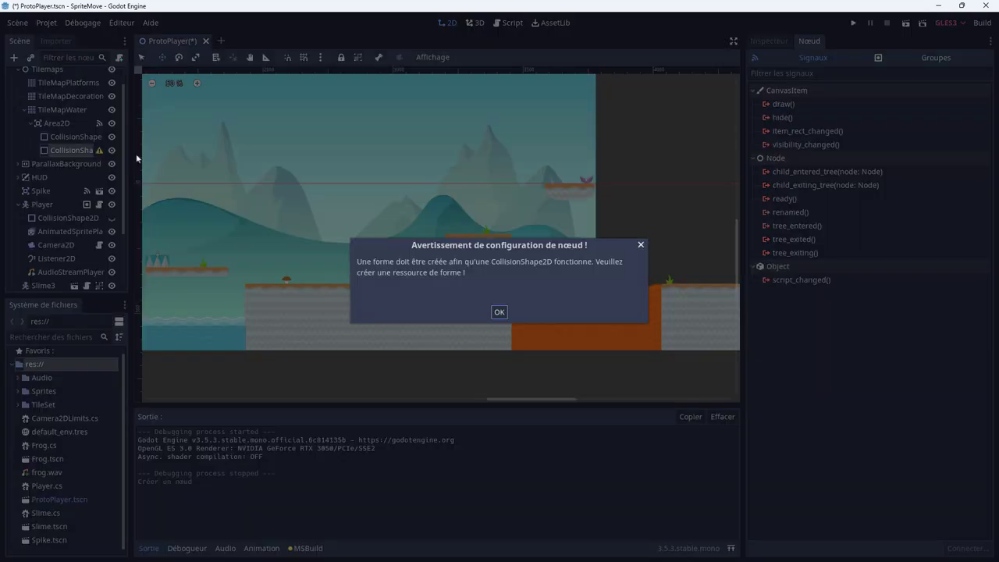
{"action": "left_click", "coordinate": [500, 309]}
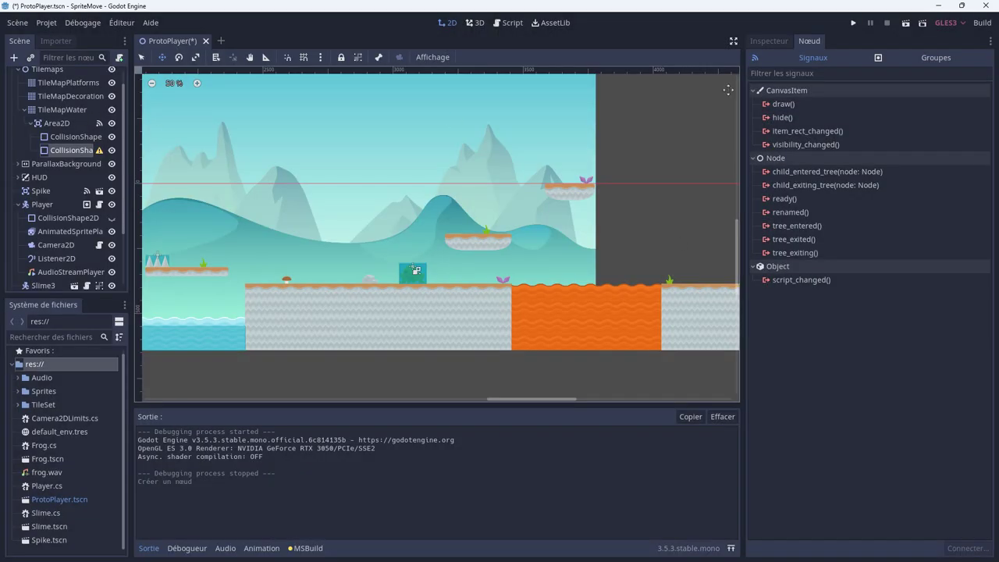
{"action": "left_click", "coordinate": [767, 43]}
{"action": "left_click", "coordinate": [935, 120]}
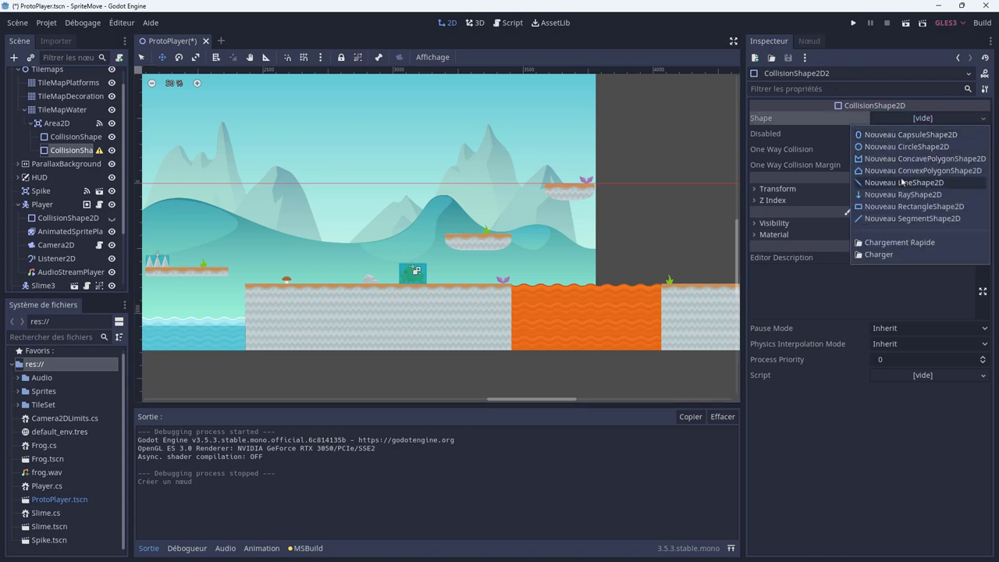
{"action": "left_click", "coordinate": [913, 206]}
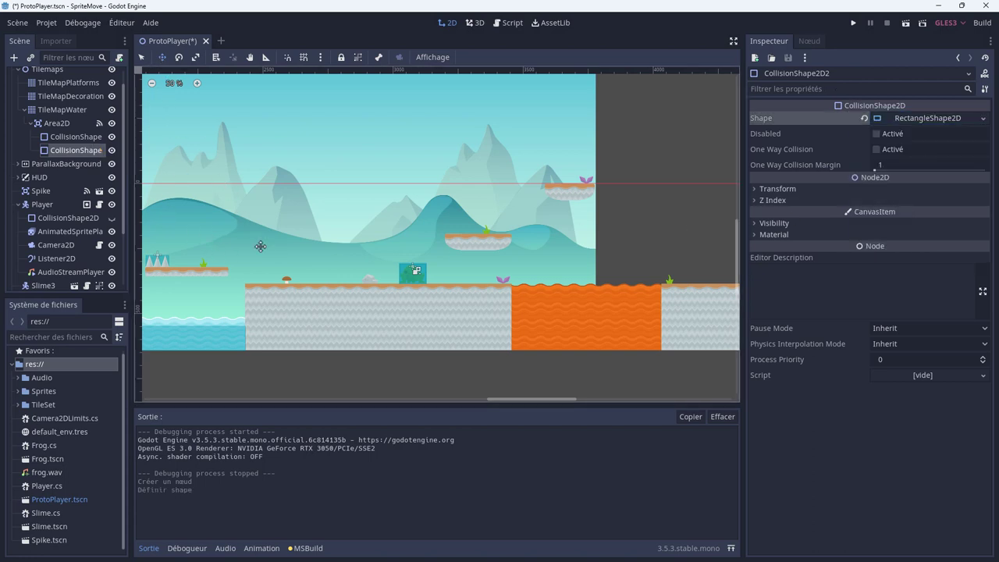
Stretch and move the new rectangle so it covers the whole lava pit
{"action": "scroll", "coordinate": [288, 246], "scroll_direction": "down", "scroll_amount": 2}
{"action": "scroll", "coordinate": [288, 246], "scroll_direction": "left", "scroll_amount": 5}
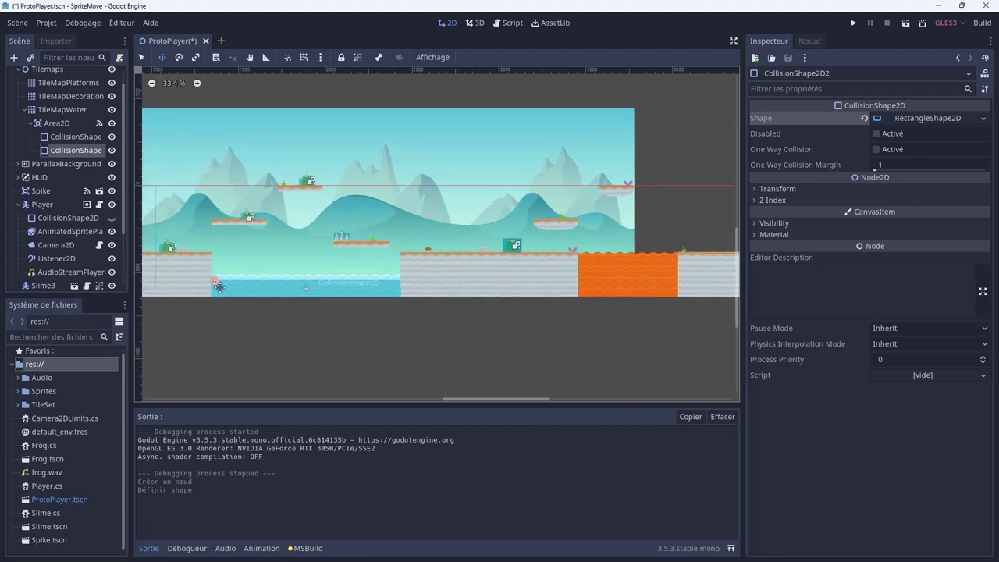
{"action": "left_click_drag", "start_coordinate": [216, 282], "coordinate": [385, 284]}
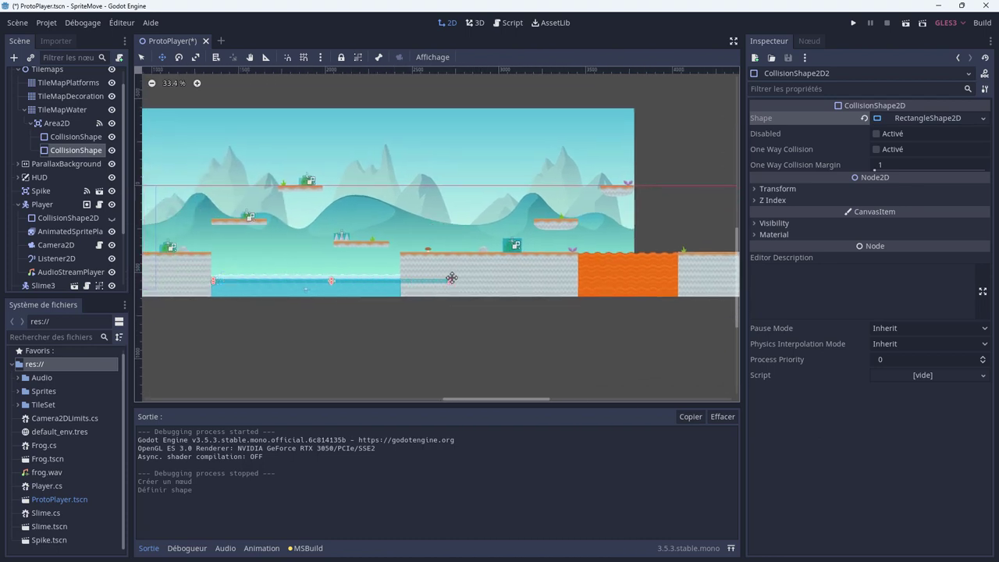
{"action": "mouse_move", "coordinate": [327, 282]}
{"action": "left_mouse_down"}
{"action": "mouse_move", "coordinate": [654, 271]}
{"action": "mouse_move", "coordinate": [687, 289]}
{"action": "left_mouse_up"}
{"action": "scroll", "coordinate": [380, 330], "scroll_direction": "up", "scroll_amount": 2}
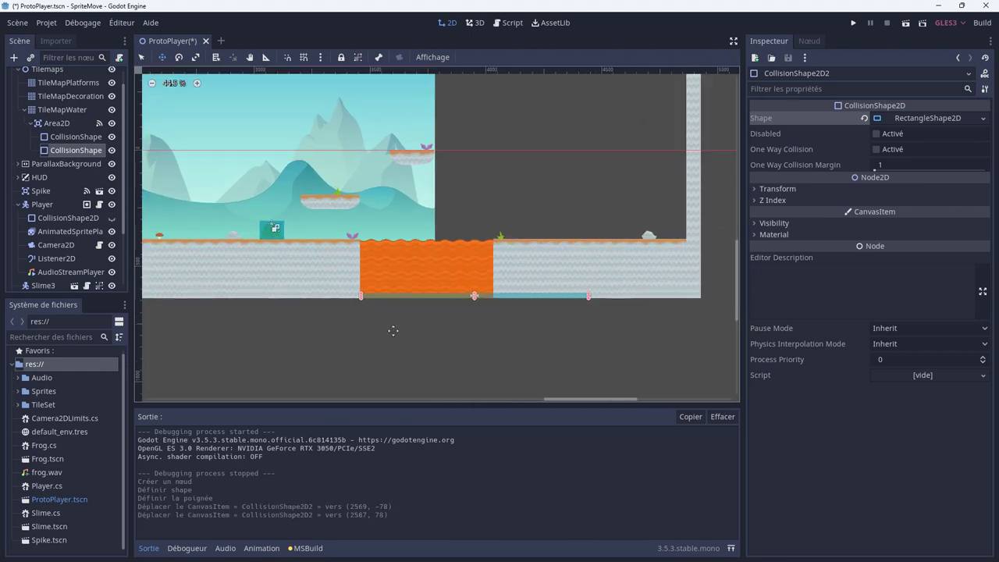
{"action": "scroll", "coordinate": [393, 330], "scroll_direction": "up", "scroll_amount": 2}
{"action": "left_click_drag", "start_coordinate": [660, 276], "coordinate": [527, 213]}
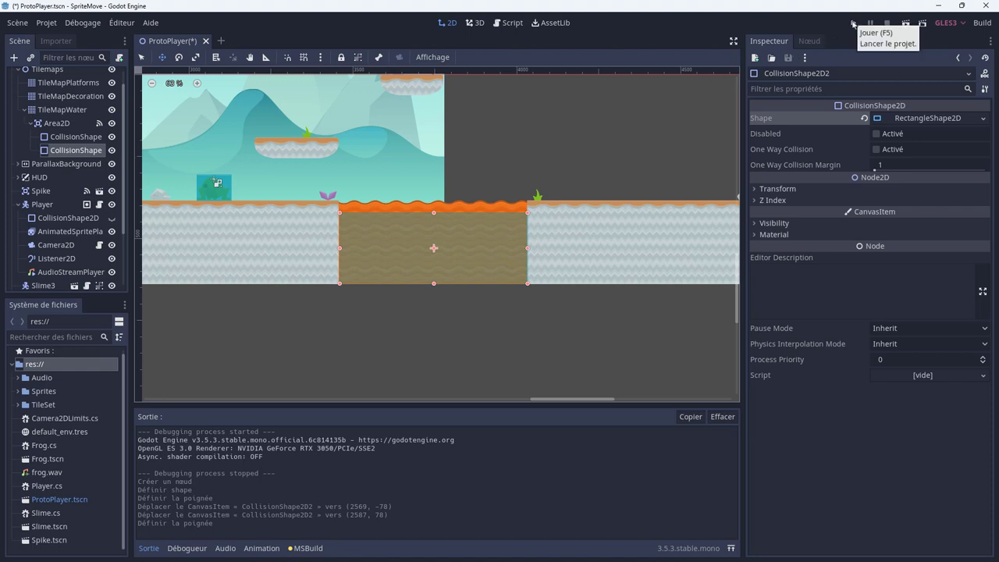
Save and run the game, jumping the player across the platforms toward the lava
{"action": "left_click", "coordinate": [853, 22]}
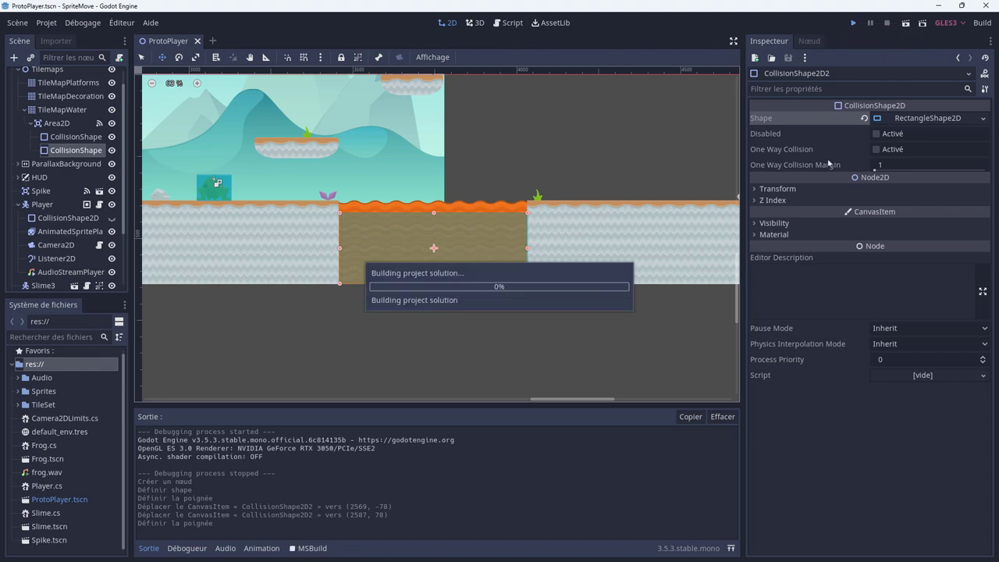
{"action": "key", "text": "Left"}
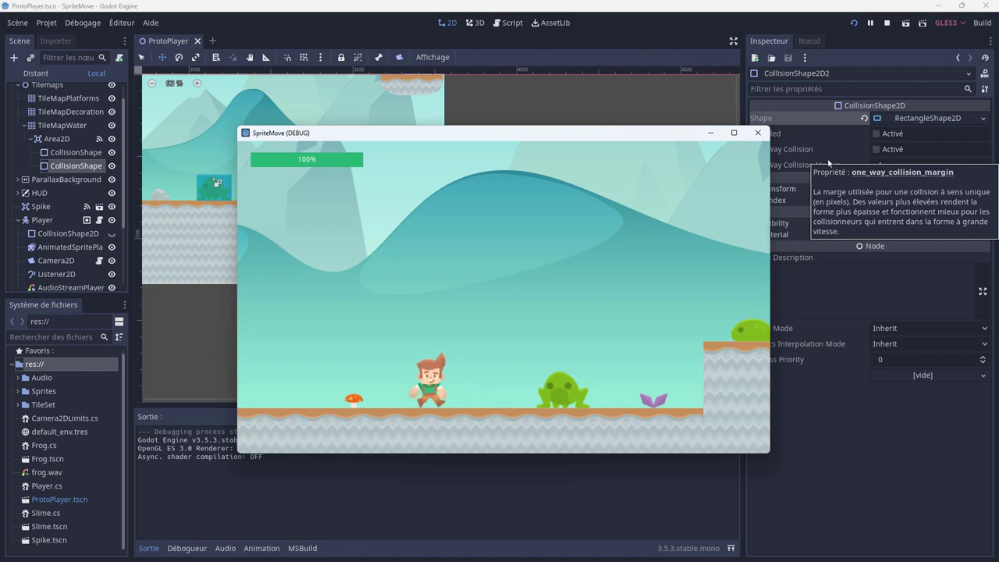
{"action": "key", "text": "Right"}
{"action": "key", "text": "space"}
{"action": "key", "text": "space"}
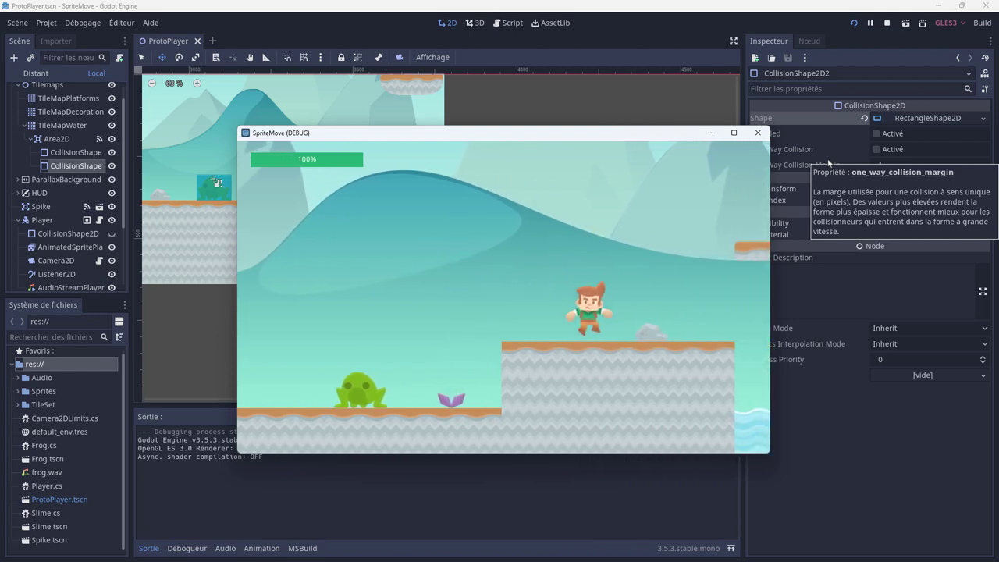
{"action": "key", "text": "space"}
{"action": "key", "text": "space"}
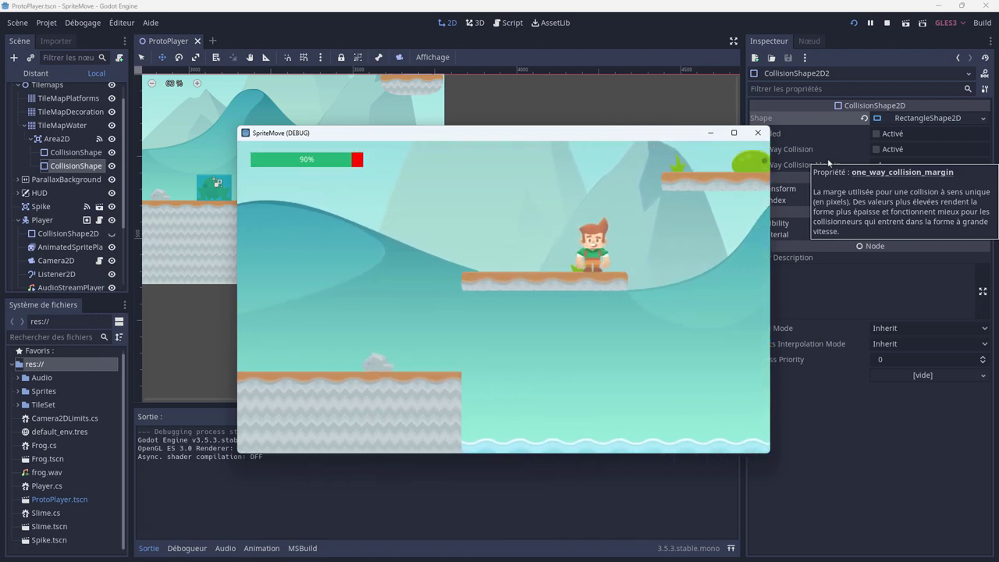
{"action": "key", "text": "space"}
{"action": "key", "text": "space"}
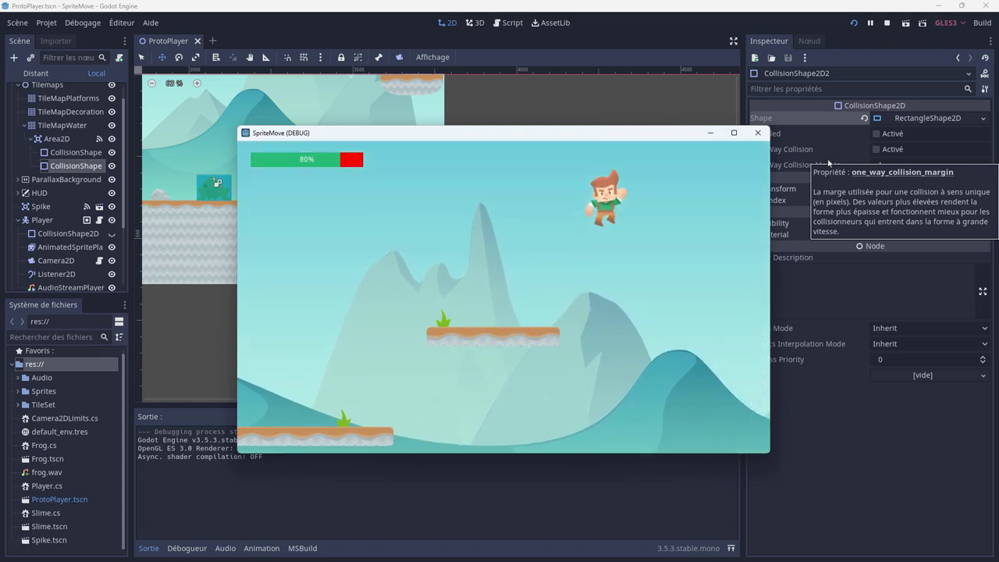
{"action": "key", "text": "space"}
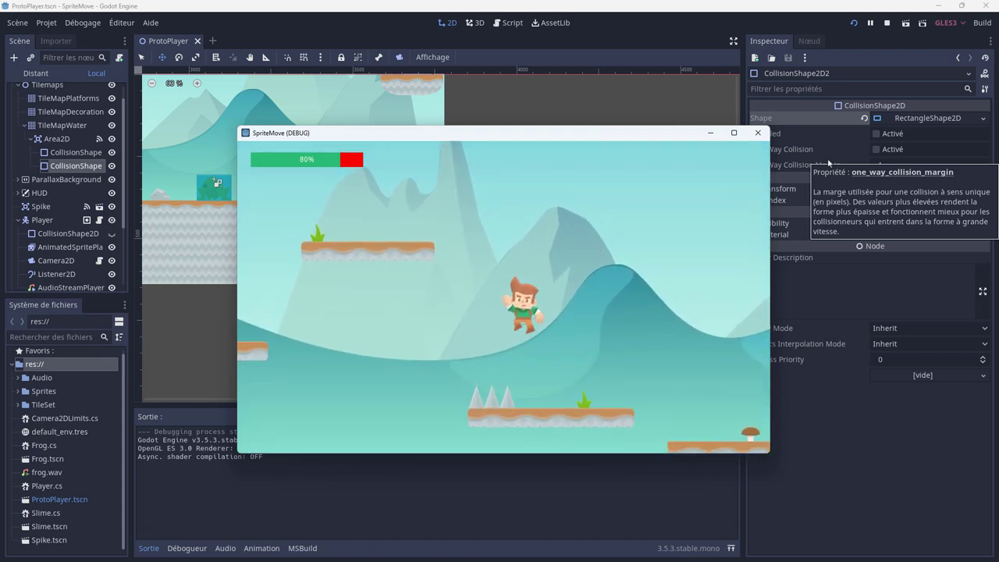
{"action": "key", "text": "Right"}
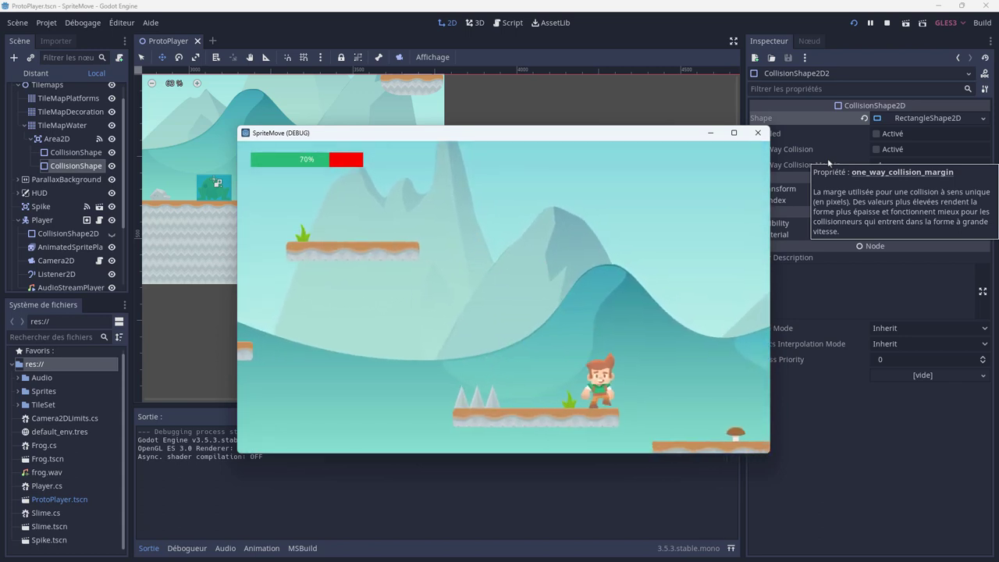
{"action": "key", "text": "Right"}
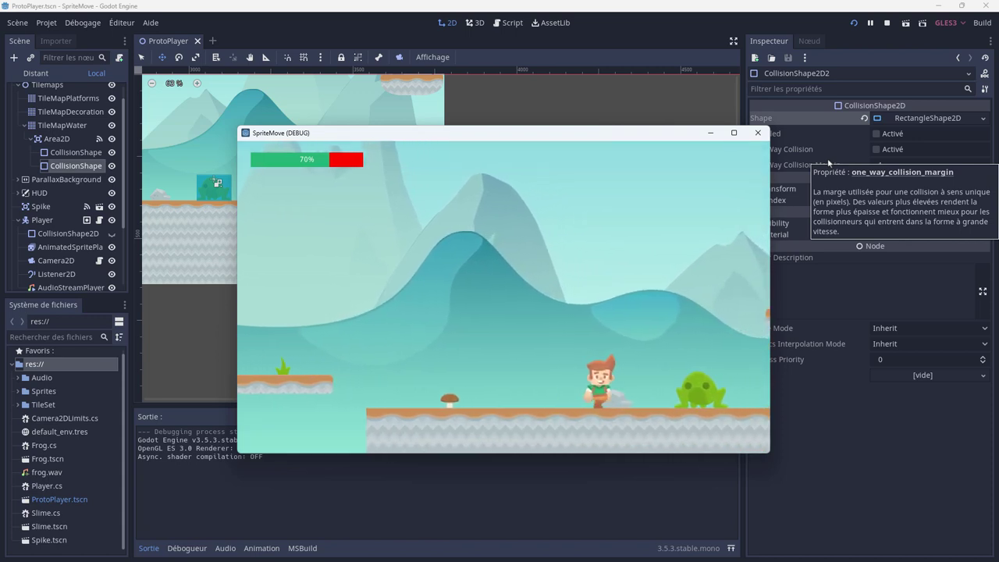
Land the player in the lava, watch health drop from 70% to 0%, and close the game
{"action": "key", "text": "Left"}
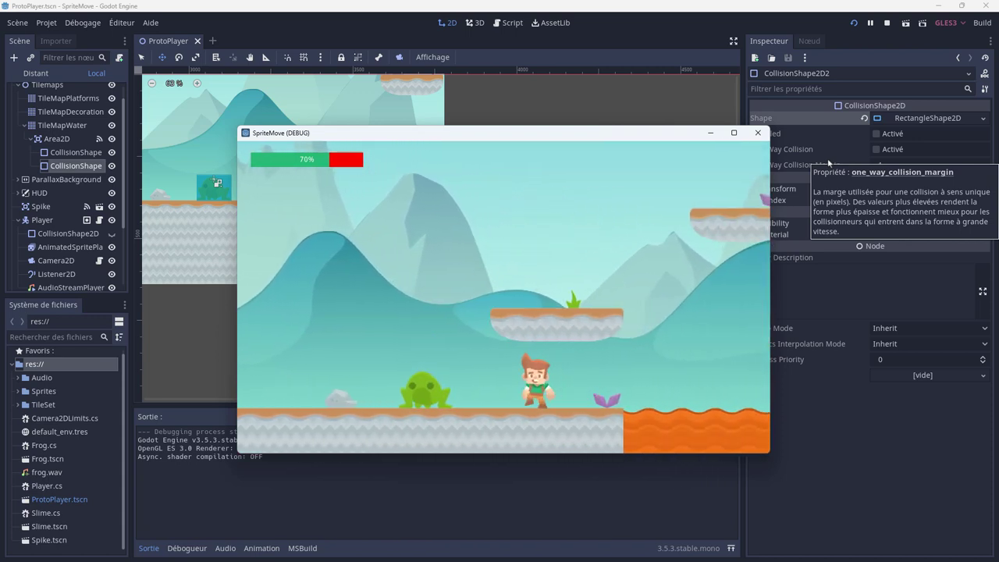
{"action": "key", "text": "space"}
{"action": "key", "text": "Right"}
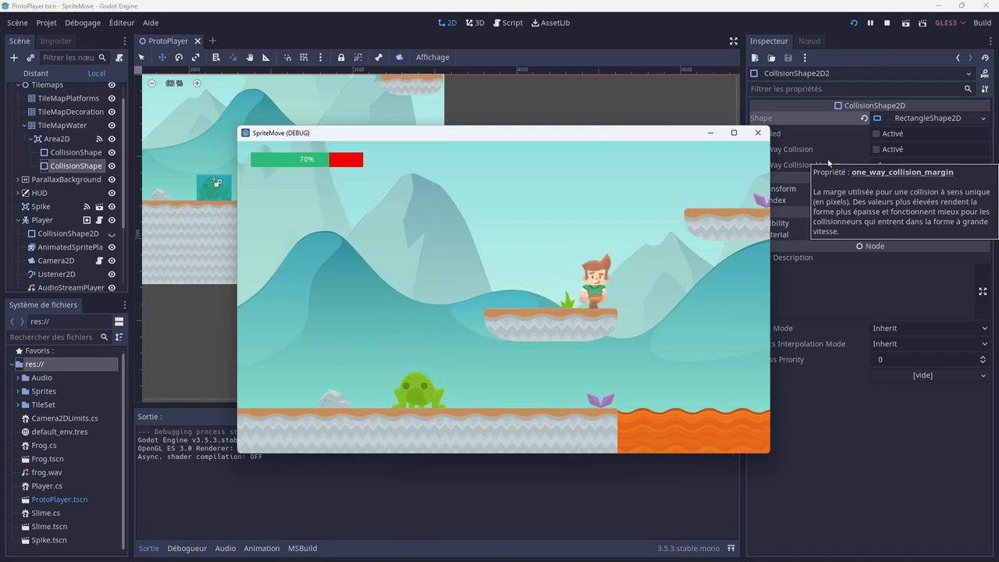
{"action": "key", "text": "space"}
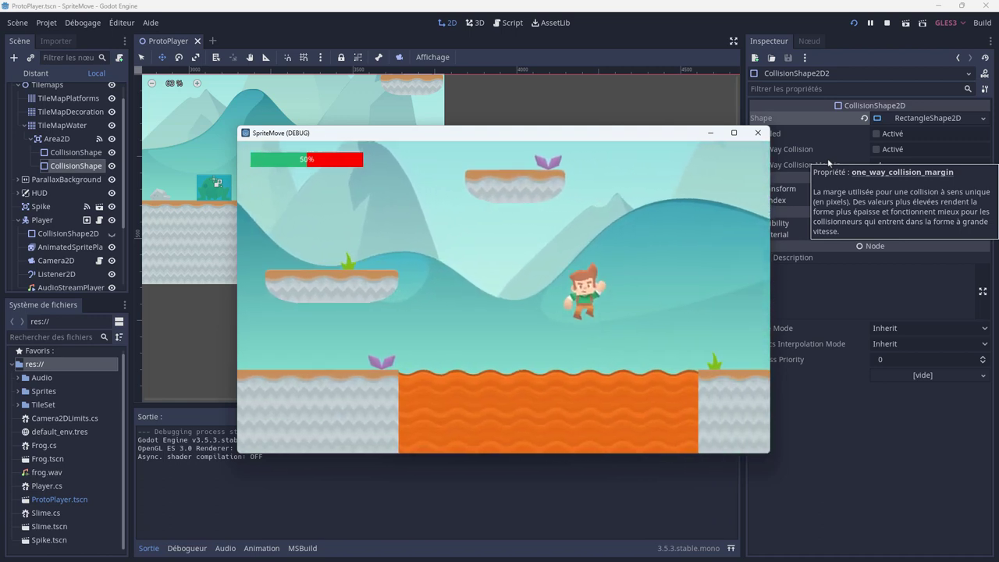
{"action": "key", "text": "space"}
{"action": "key", "text": "Left"}
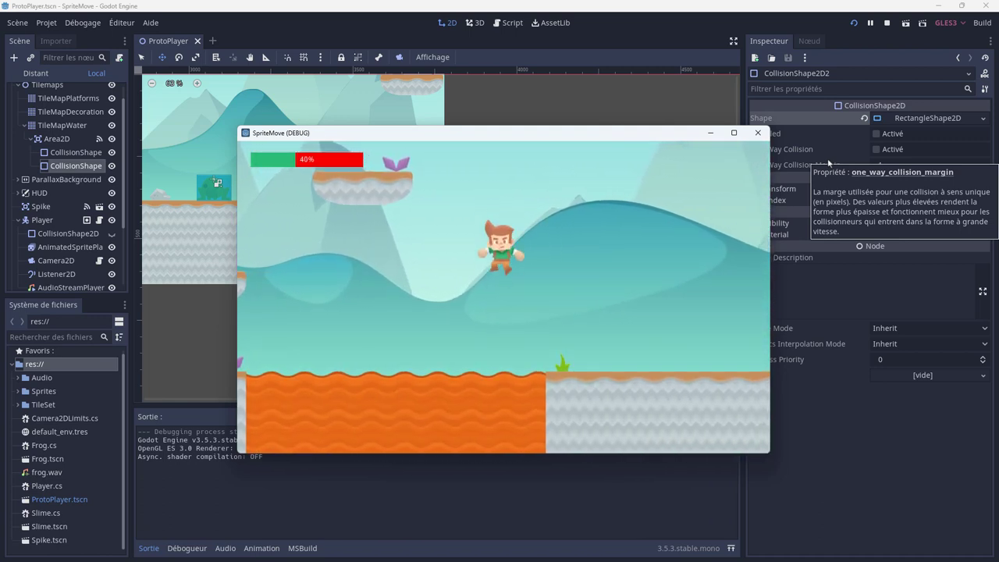
{"action": "key", "text": "space"}
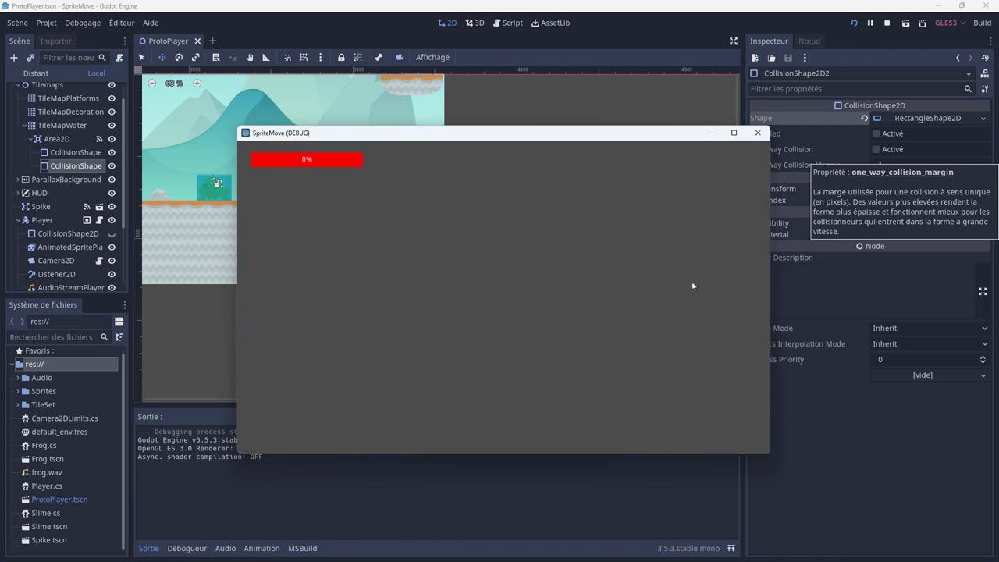
{"action": "left_click", "coordinate": [757, 133]}
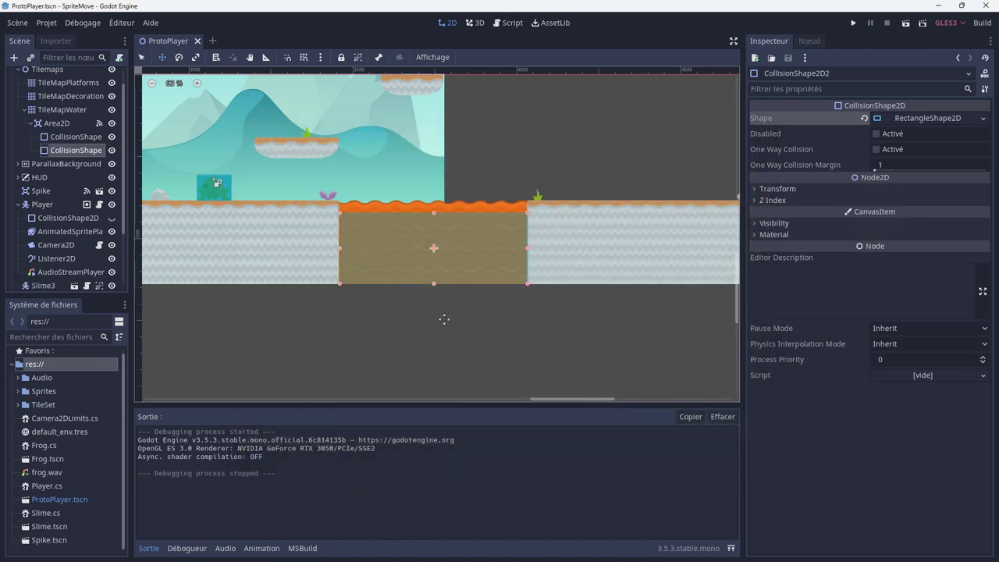
Nudge the lava collision rectangle's left edge a few pixels left to line up with the pit
{"action": "middle_click_drag", "start_coordinate": [444, 319], "coordinate": [707, 355]}
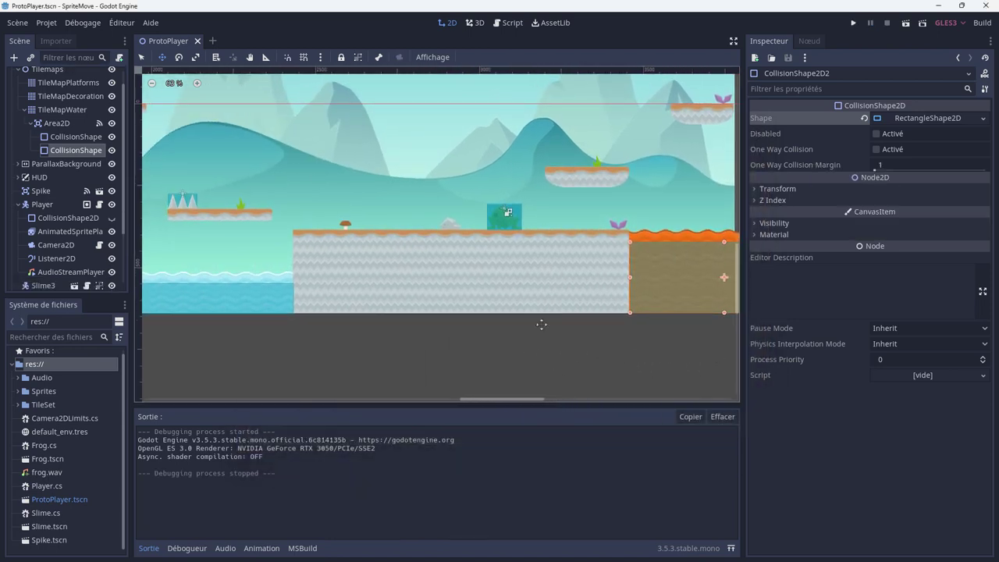
{"action": "scroll", "coordinate": [509, 340], "scroll_direction": "up", "scroll_amount": 1}
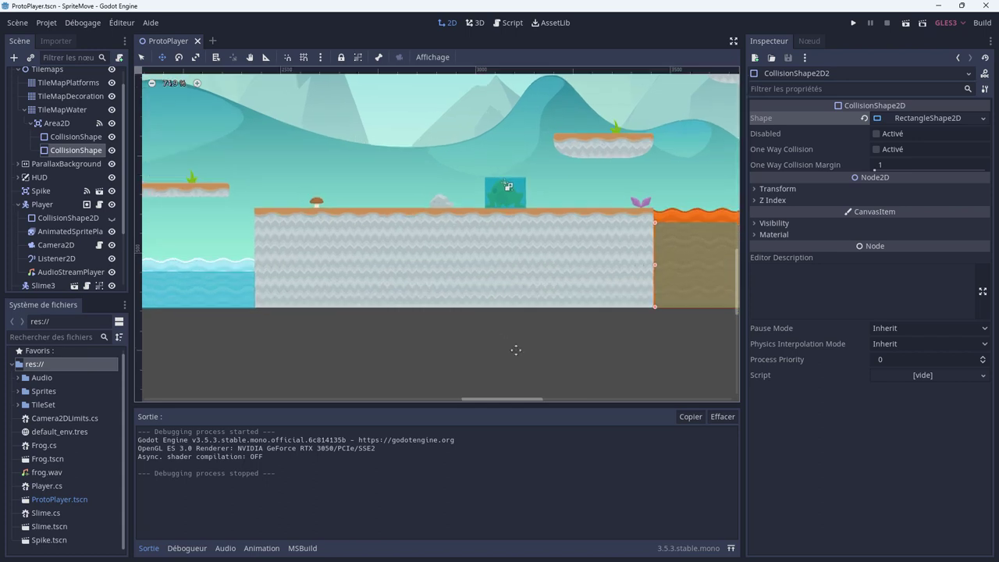
{"action": "middle_click_drag", "start_coordinate": [464, 327], "coordinate": [649, 356]}
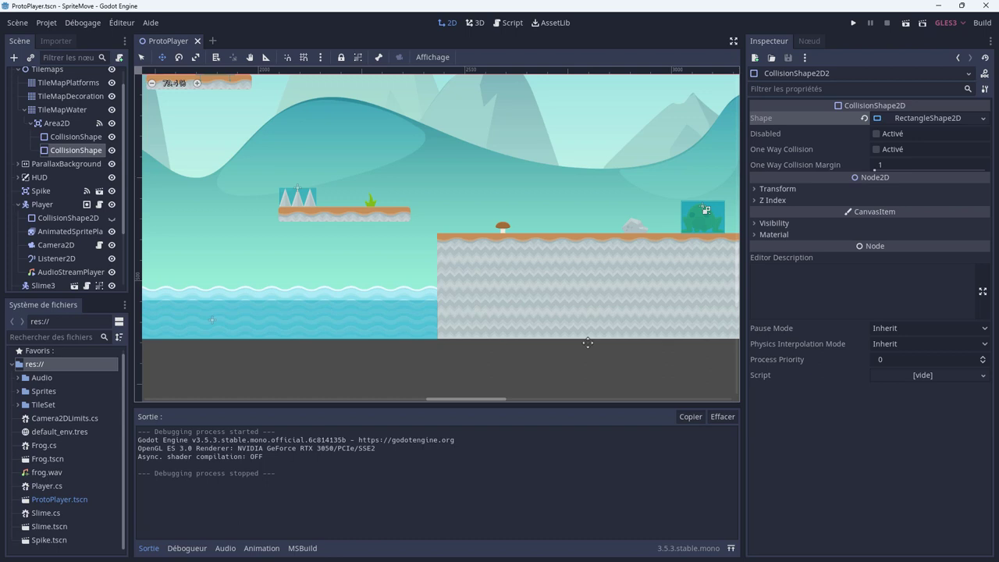
{"action": "scroll", "coordinate": [414, 246], "scroll_direction": "up", "scroll_amount": 1}
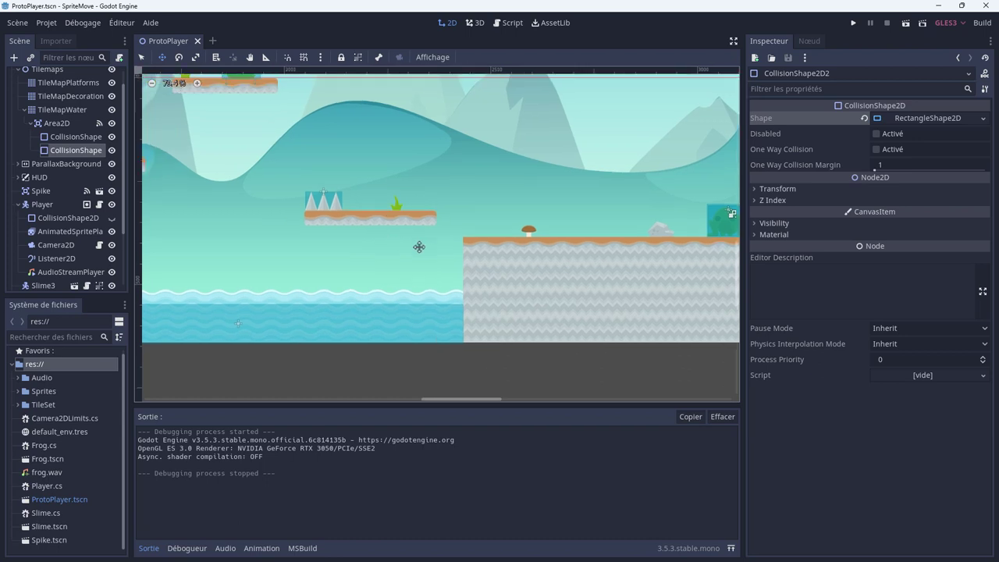
{"action": "middle_click_drag", "start_coordinate": [415, 245], "coordinate": [642, 253]}
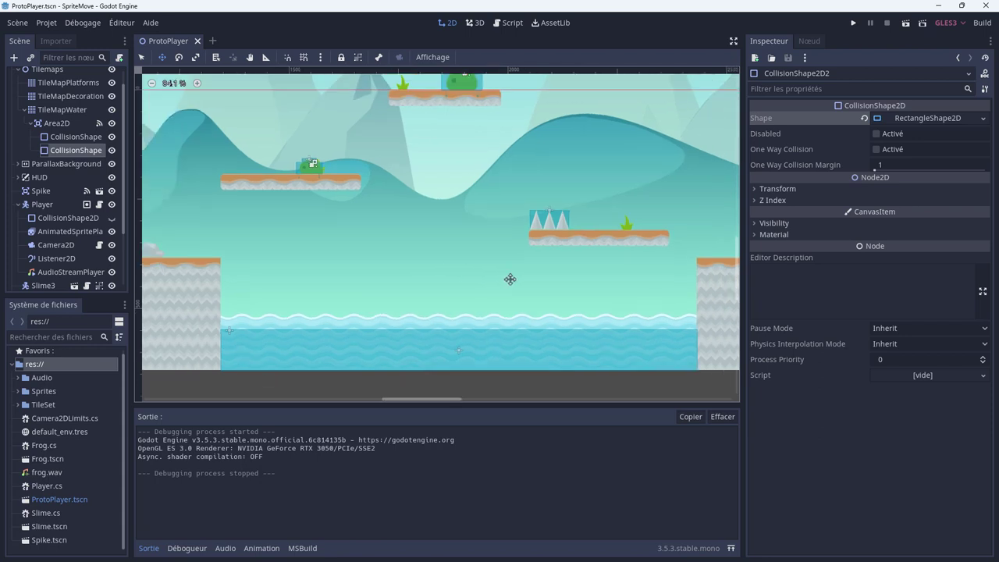
{"action": "middle_click_drag", "start_coordinate": [554, 284], "coordinate": [194, 279]}
{"action": "middle_click_drag", "start_coordinate": [588, 281], "coordinate": [252, 281]}
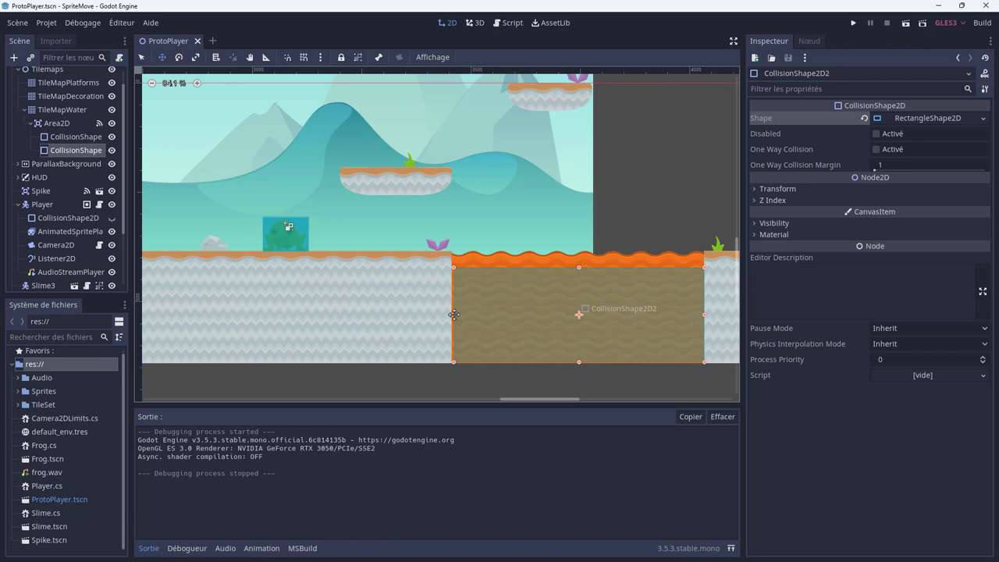
{"action": "left_click_drag", "start_coordinate": [454, 314], "coordinate": [452, 314]}
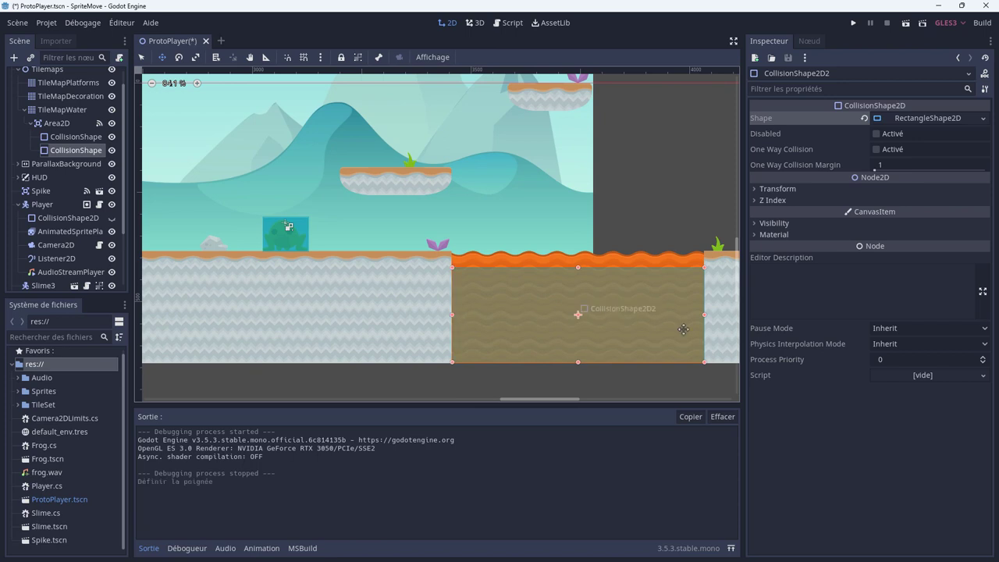
{"action": "scroll", "coordinate": [518, 340], "scroll_direction": "up", "scroll_amount": 2}
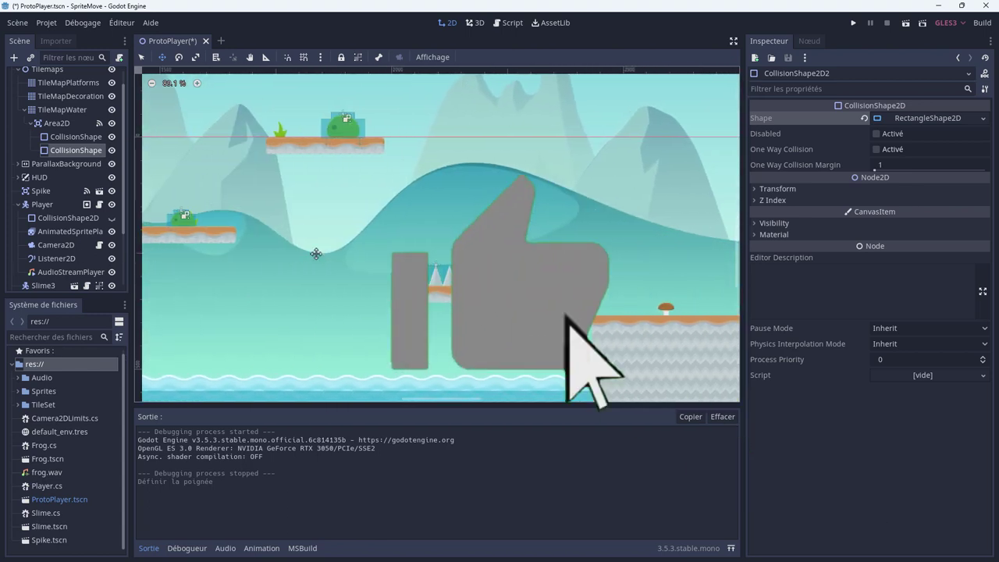
{"action": "middle_click_drag", "start_coordinate": [315, 253], "coordinate": [612, 252]}
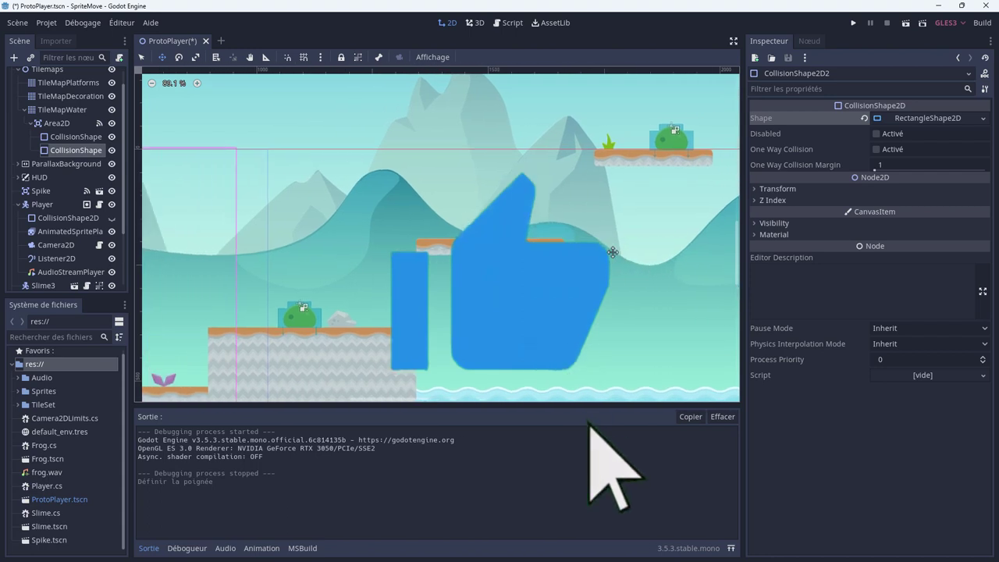